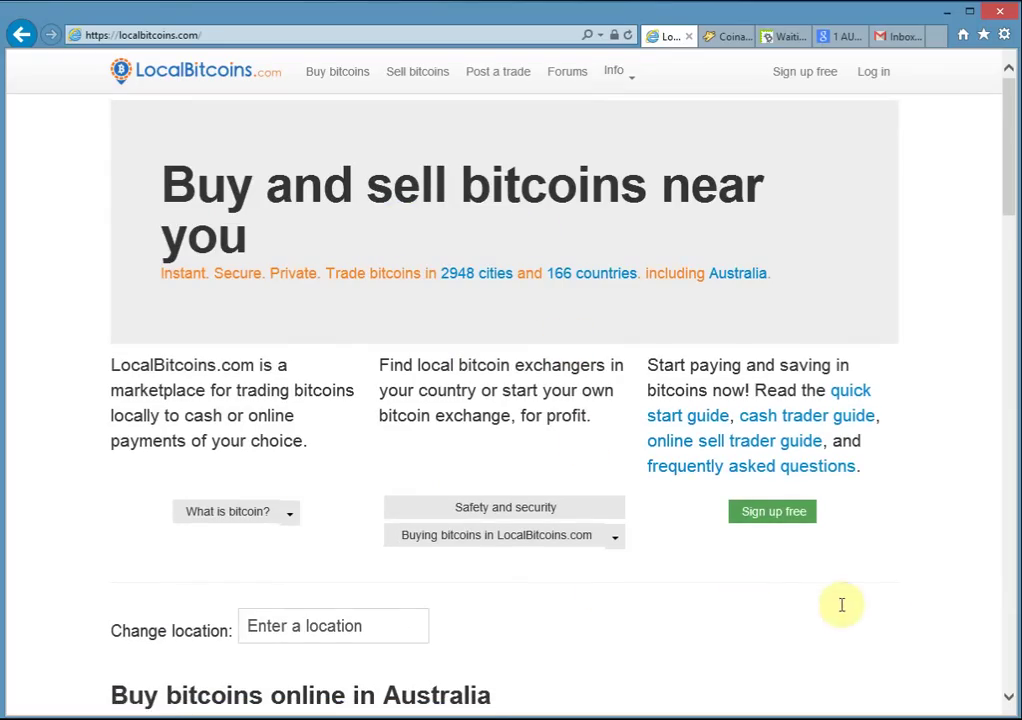
# Browse the bitcoin buy and sell listings on the home page and open the new account registration form.
pyautogui.scroll(-3, 912, 567)
pyautogui.scroll(3, 912, 566)
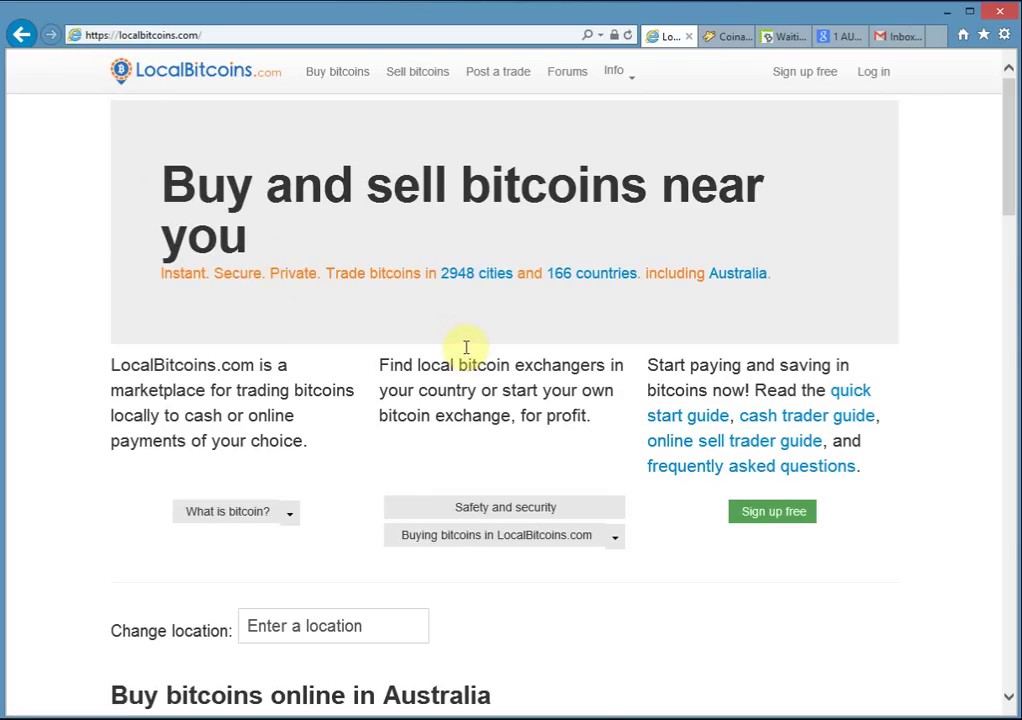
pyautogui.scroll(-5, 467, 346)
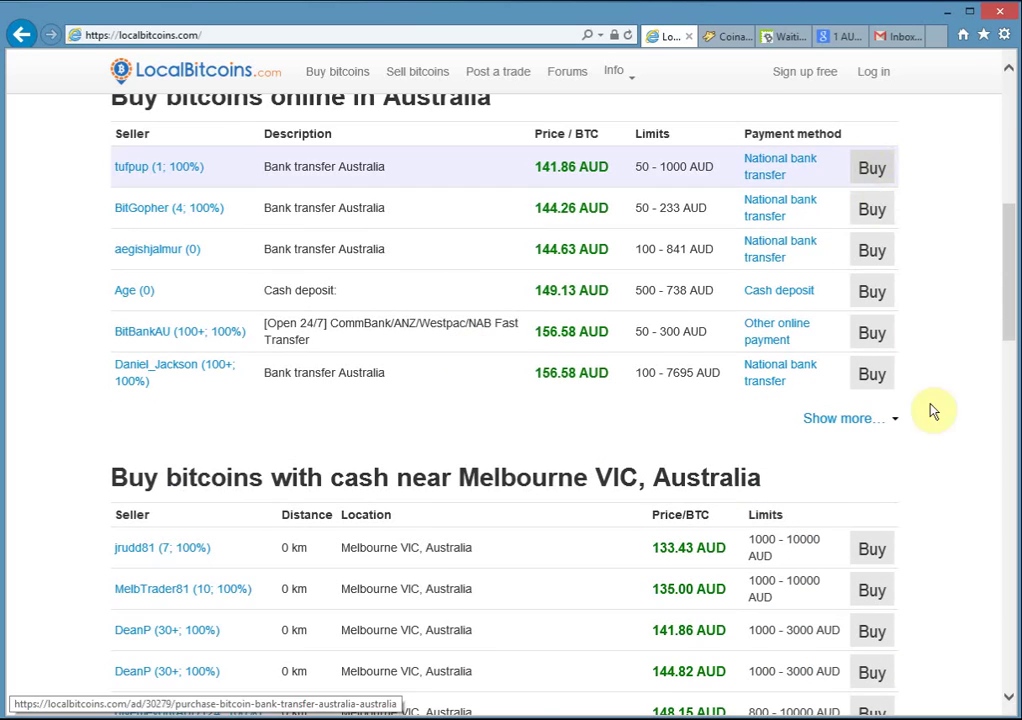
pyautogui.scroll(-8, 790, 258)
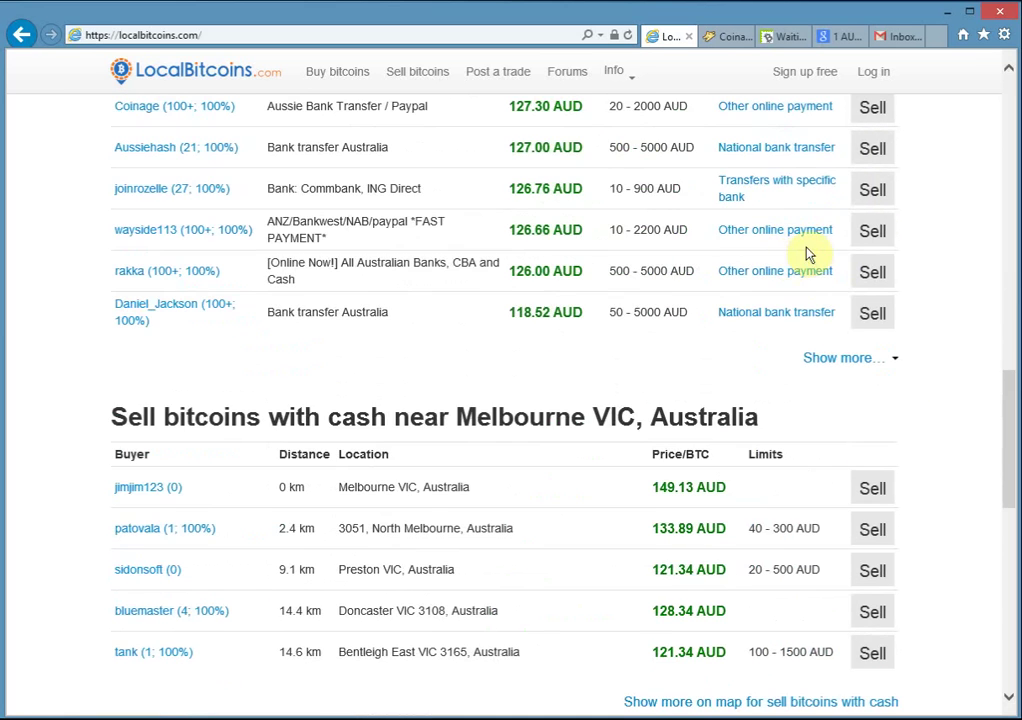
pyautogui.press('Home')
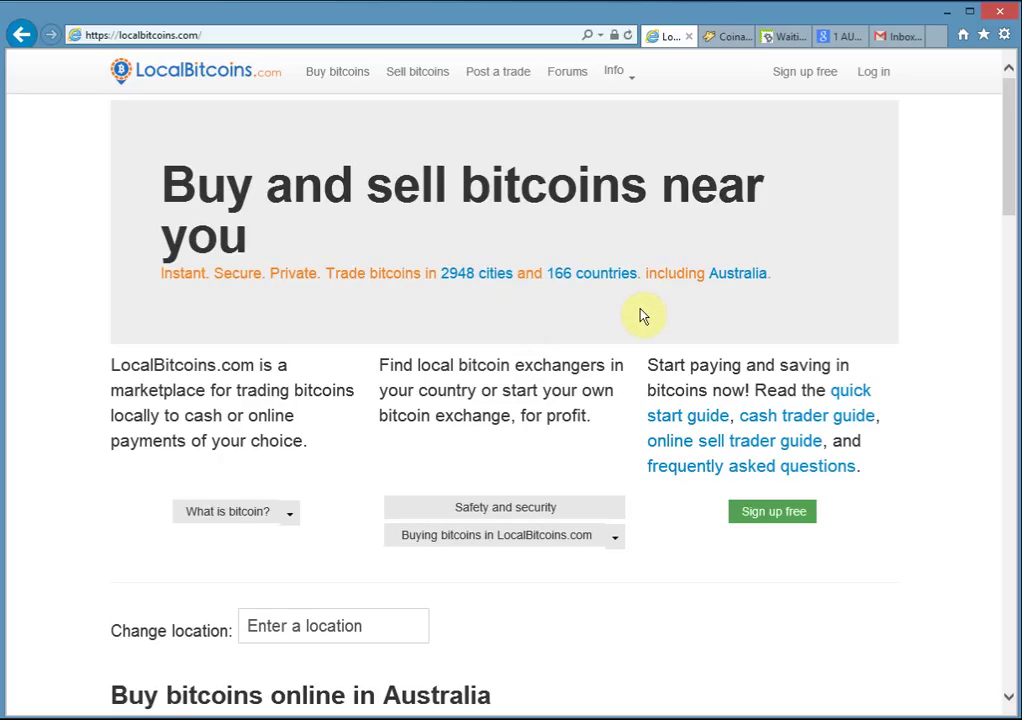
pyautogui.click(805, 72)
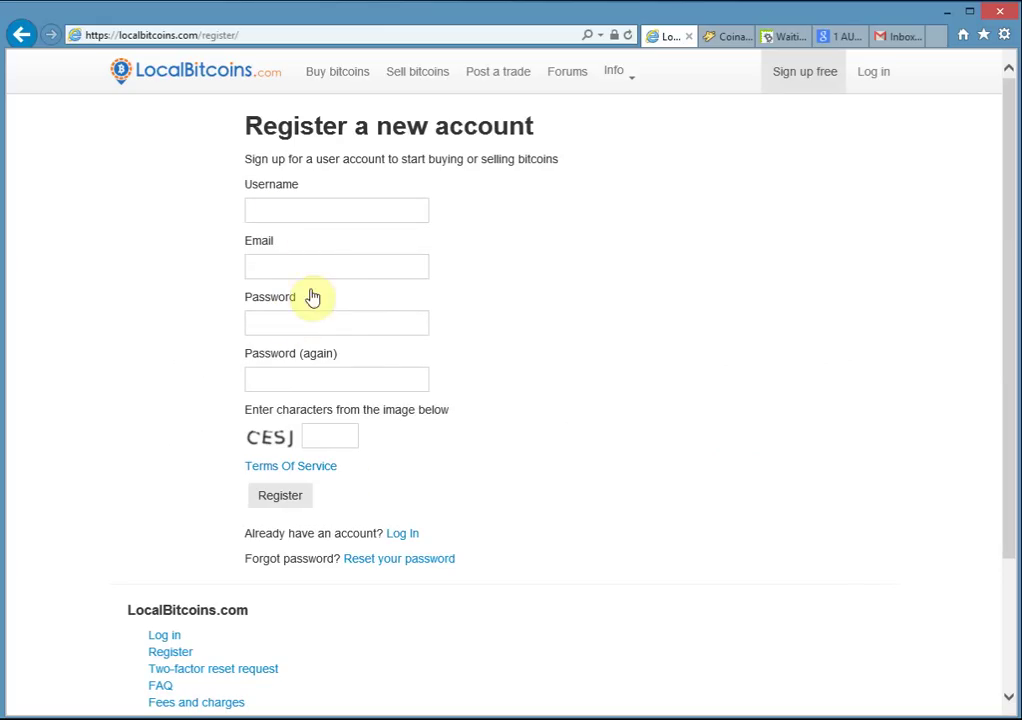
# Fill in the e-mail address and username for the new account.
pyautogui.click(303, 267)
pyautogui.rightClick(301, 266)
pyautogui.click(344, 337)
pyautogui.click(263, 206)
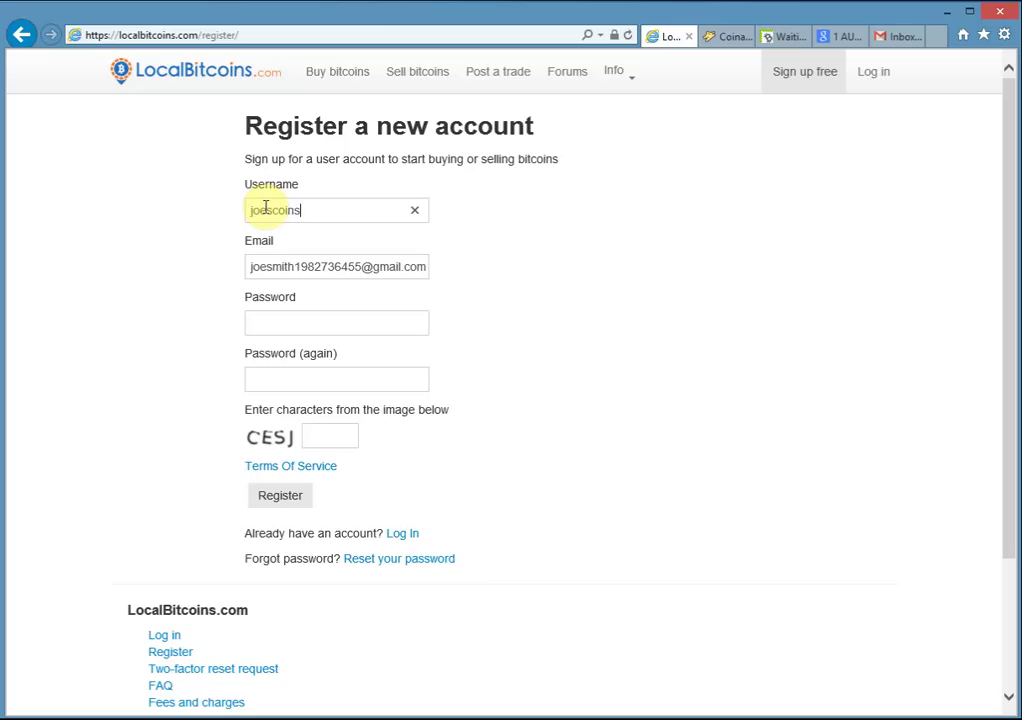
# Enter the account password, repeat it in the confirmation field, and fill in the characters from the captcha image.
pyautogui.click(320, 322)
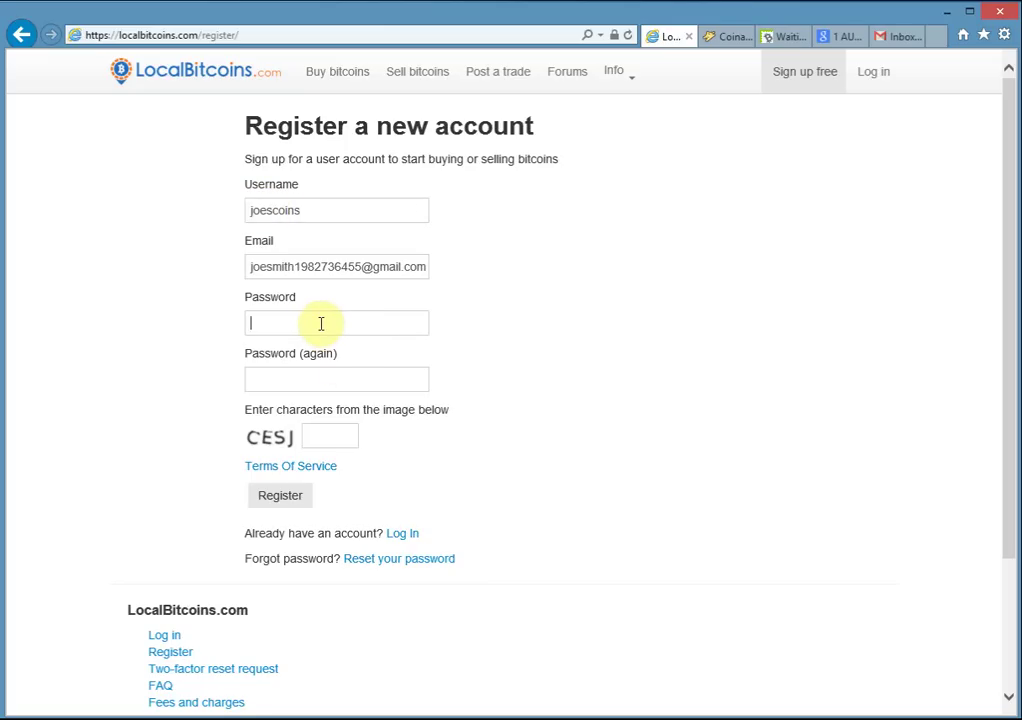
pyautogui.hotkey('ctrl', 'v')
pyautogui.click(277, 380)
pyautogui.hotkey('ctrl', 'v')
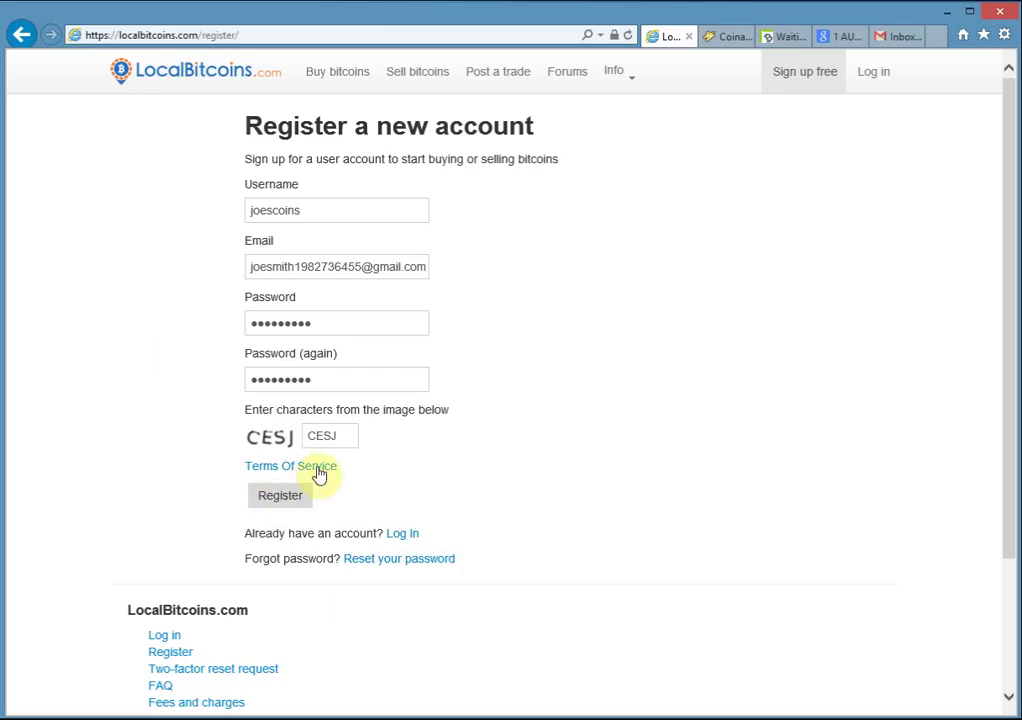
# Confirm the account's e-mail through the activation link in the LocalBitcoins message in Gmail, and log in to LocalBitcoins.
pyautogui.click(900, 40)
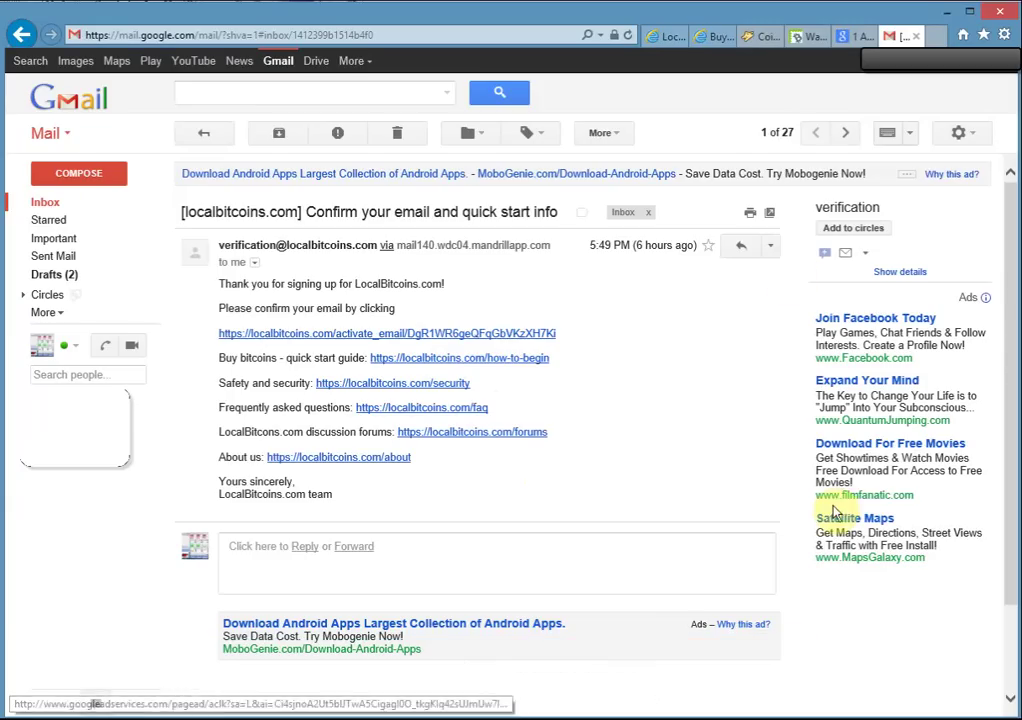
pyautogui.moveTo(221, 246)
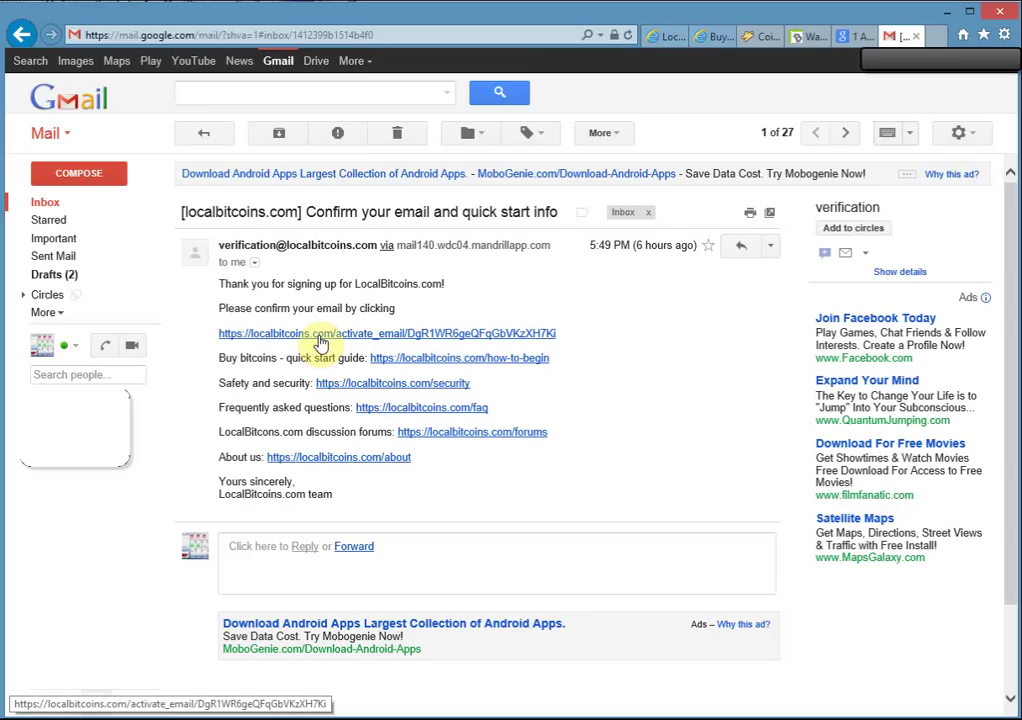
pyautogui.click(320, 343)
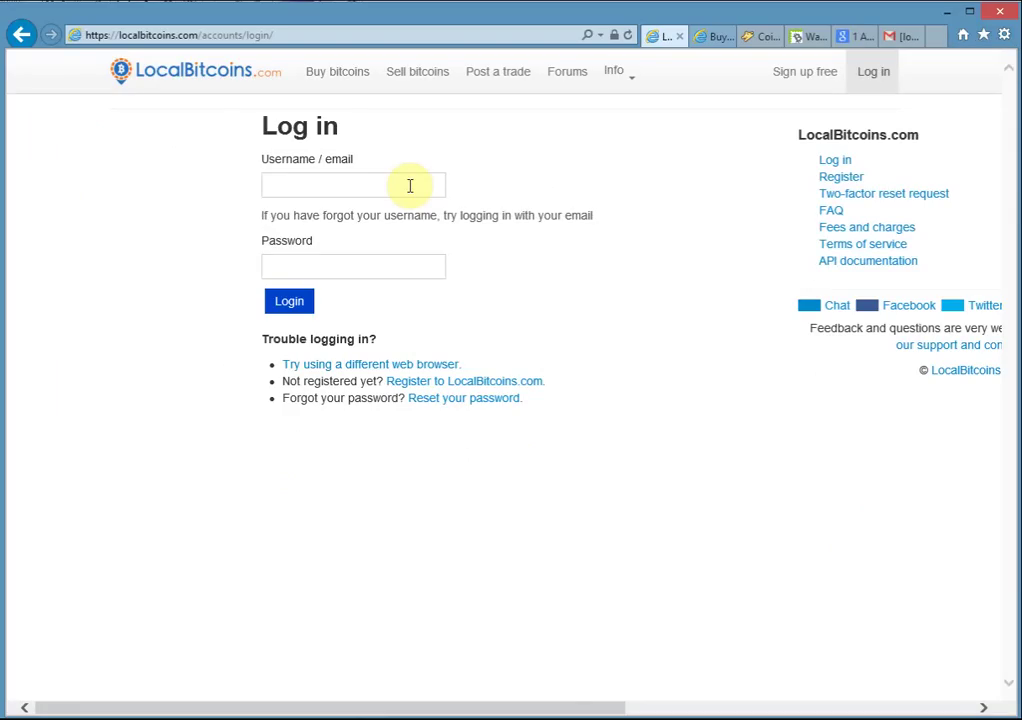
pyautogui.click(292, 302)
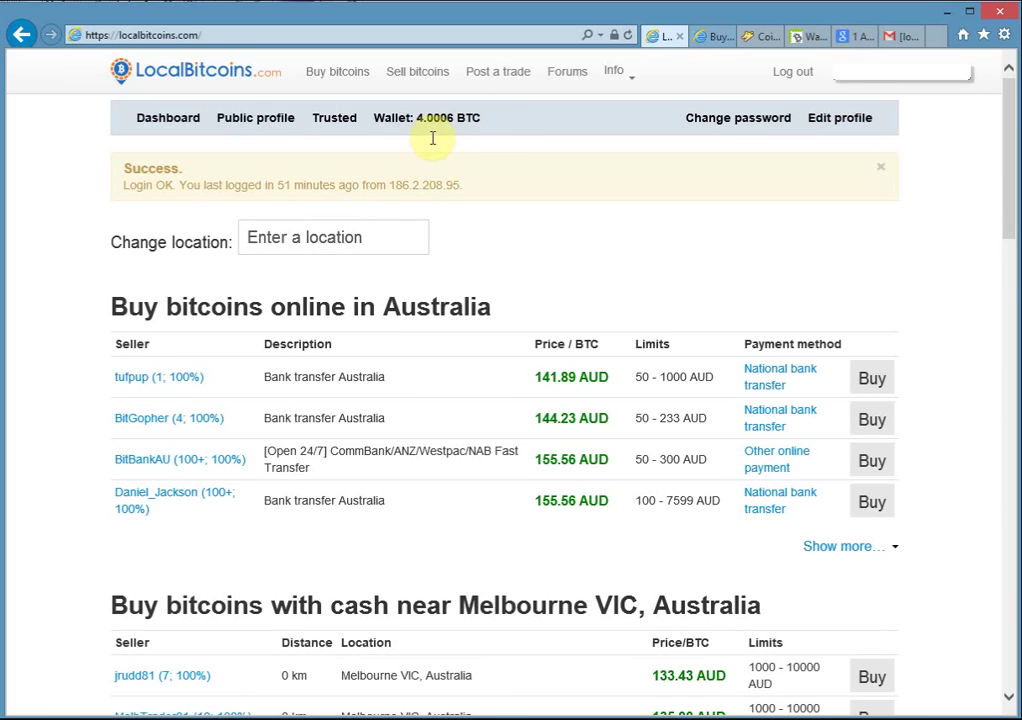
# Look through the local bitcoin listings and change their location to Australia.
pyautogui.scroll(-7, 494, 335)
pyautogui.scroll(5, 494, 335)
pyautogui.scroll(3, 494, 335)
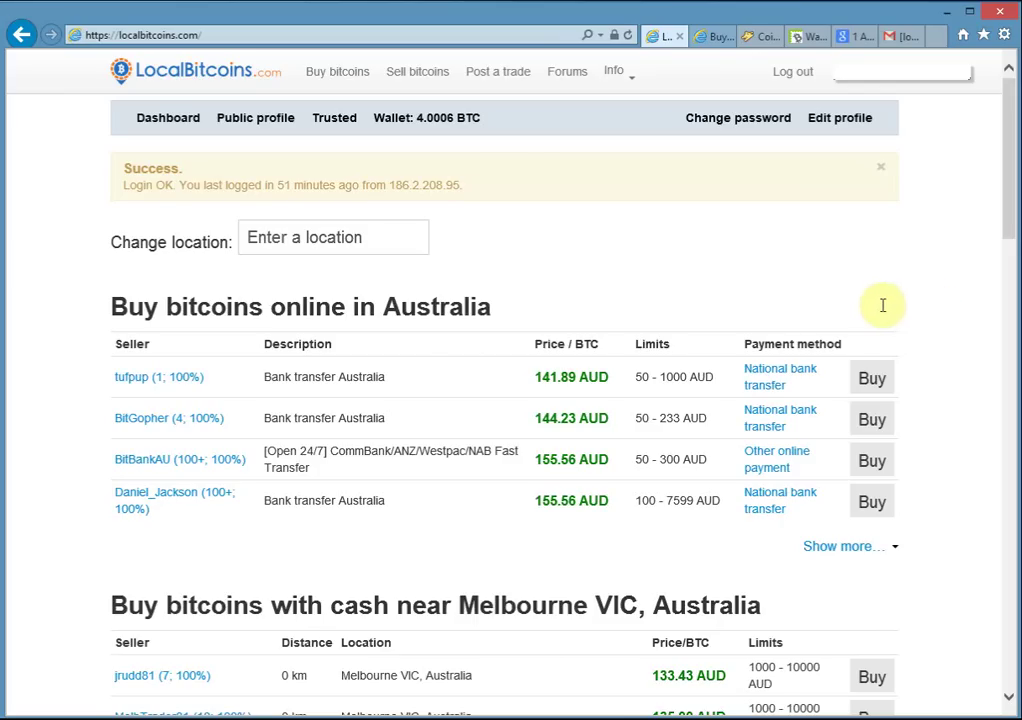
pyautogui.scroll(-1, 194, 255)
pyautogui.scroll(-2, 144, 272)
pyautogui.scroll(-6, 144, 272)
pyautogui.scroll(9, 122, 495)
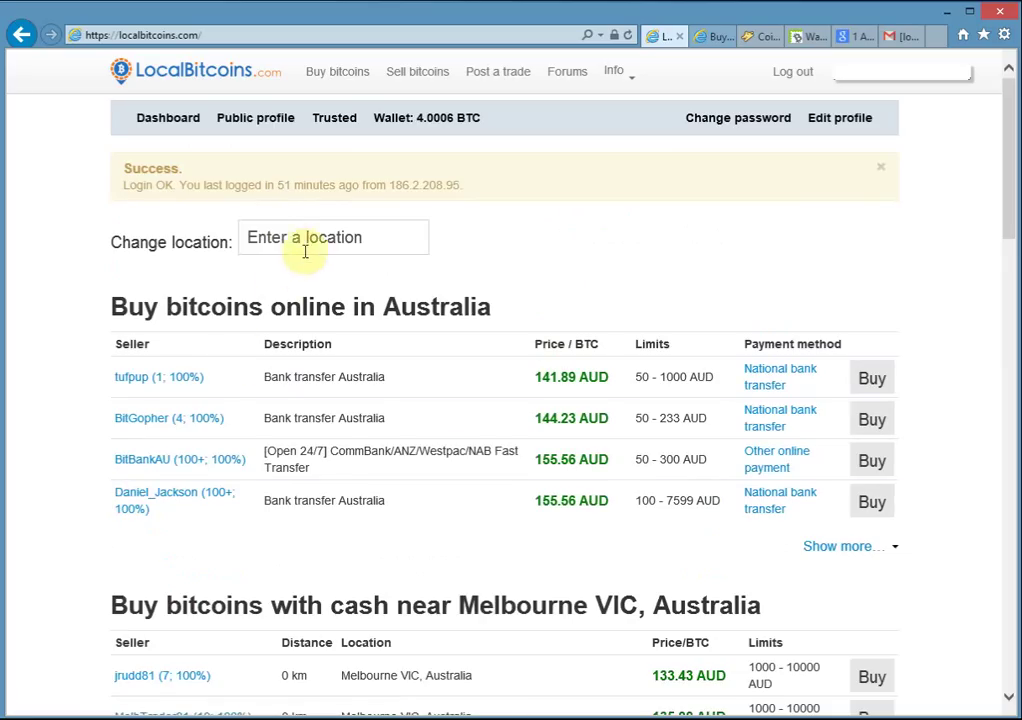
pyautogui.click(292, 244)
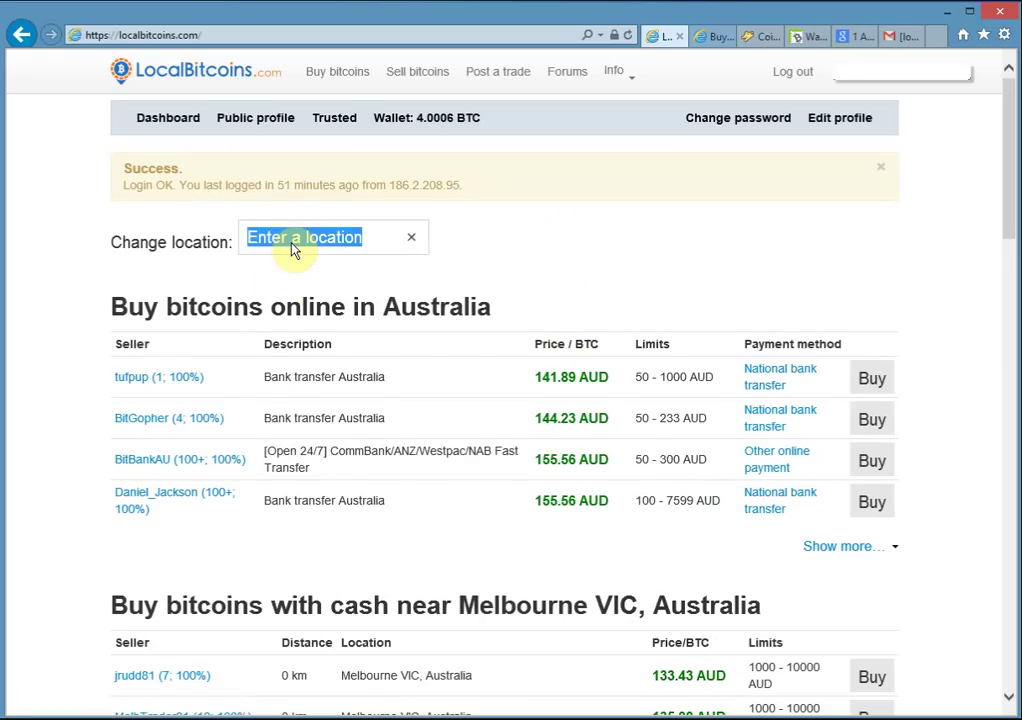
pyautogui.press('Return')
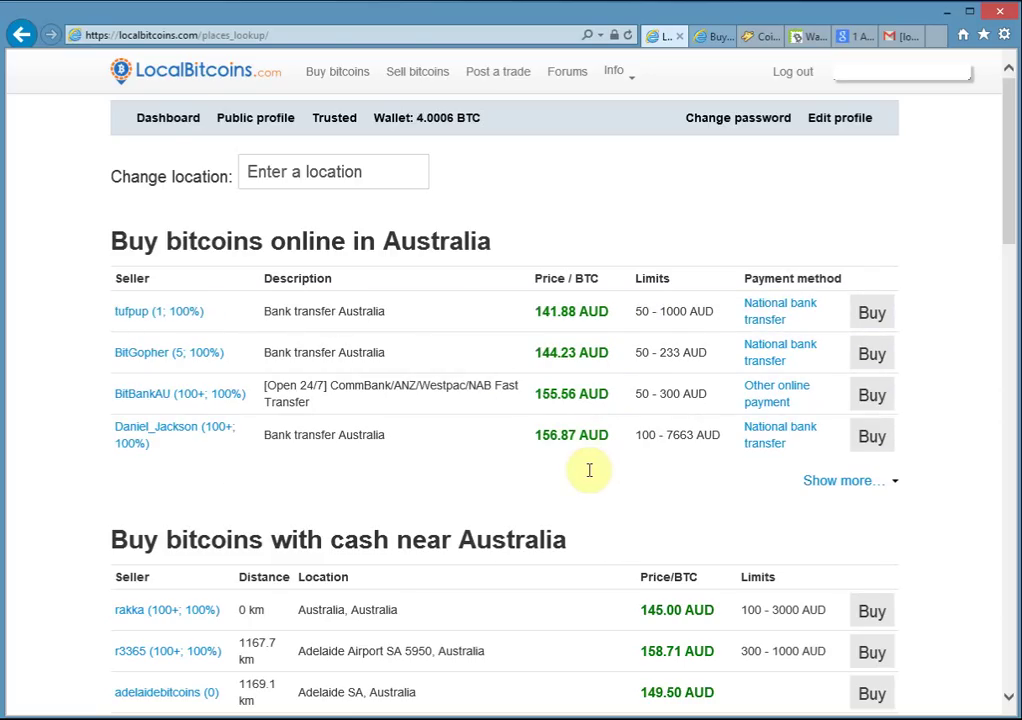
# Compare the online and cash buying sections and open the online bank transfer offer priced at 156.87 AUD.
pyautogui.scroll(-1, 592, 470)
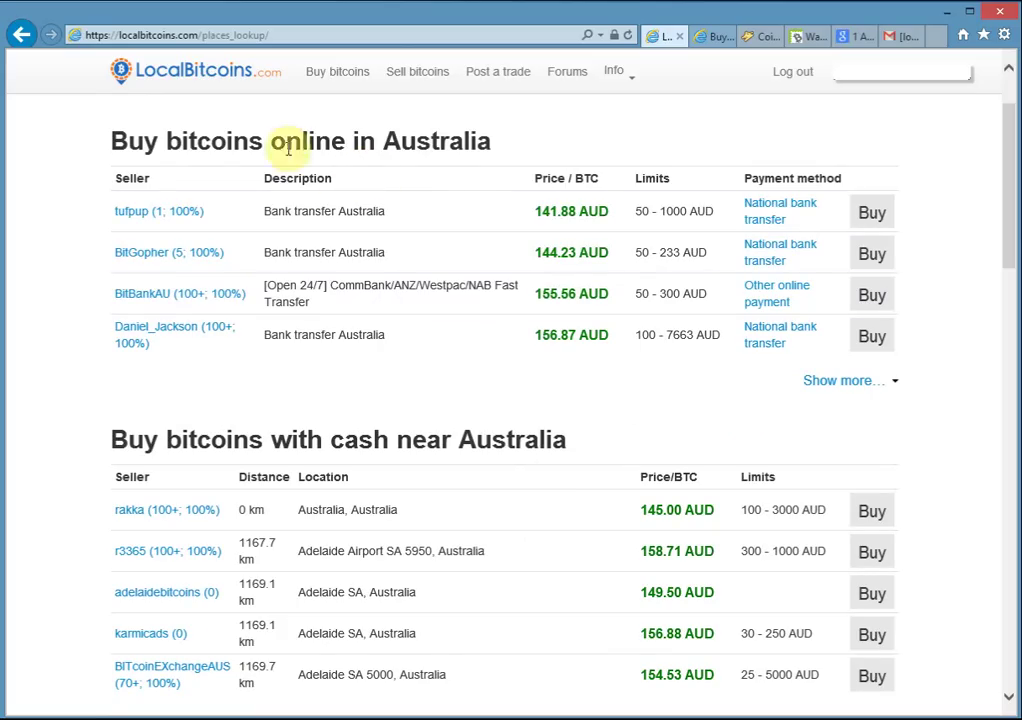
pyautogui.moveTo(269, 141); pyautogui.dragTo(349, 155)
pyautogui.moveTo(331, 440); pyautogui.dragTo(384, 438)
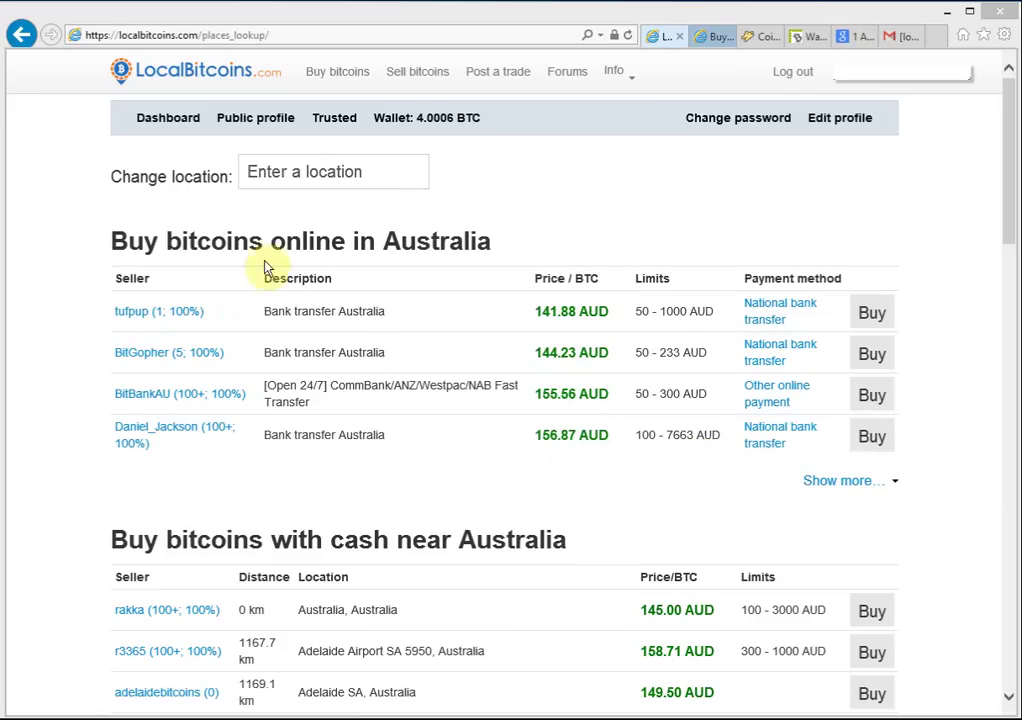
pyautogui.moveTo(269, 240); pyautogui.dragTo(343, 247)
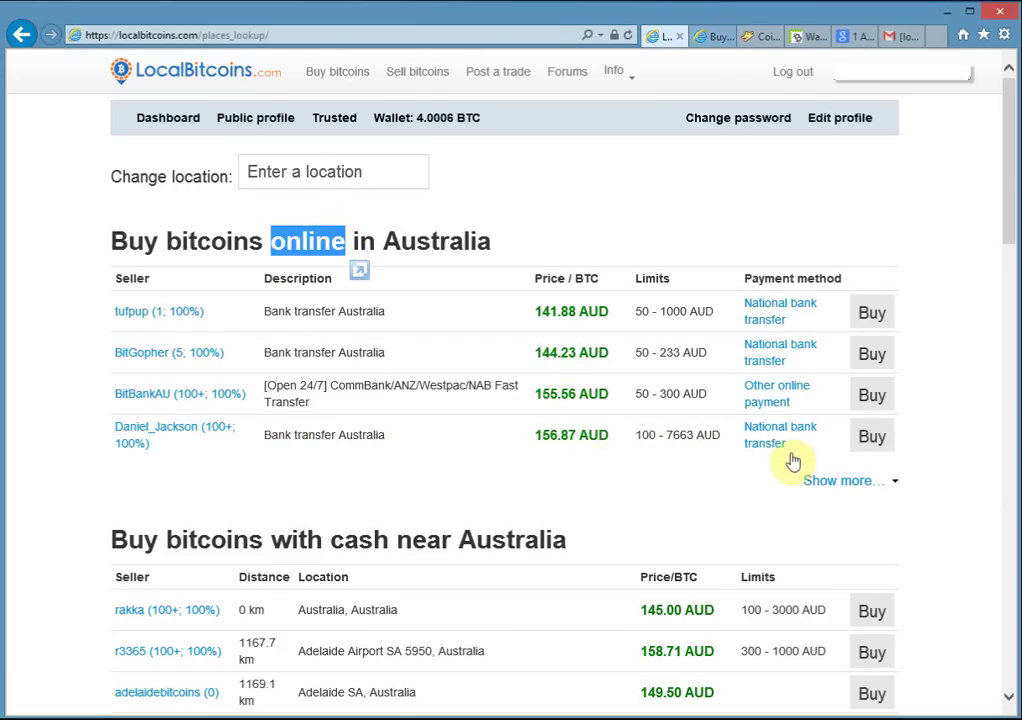
pyautogui.click(872, 437)
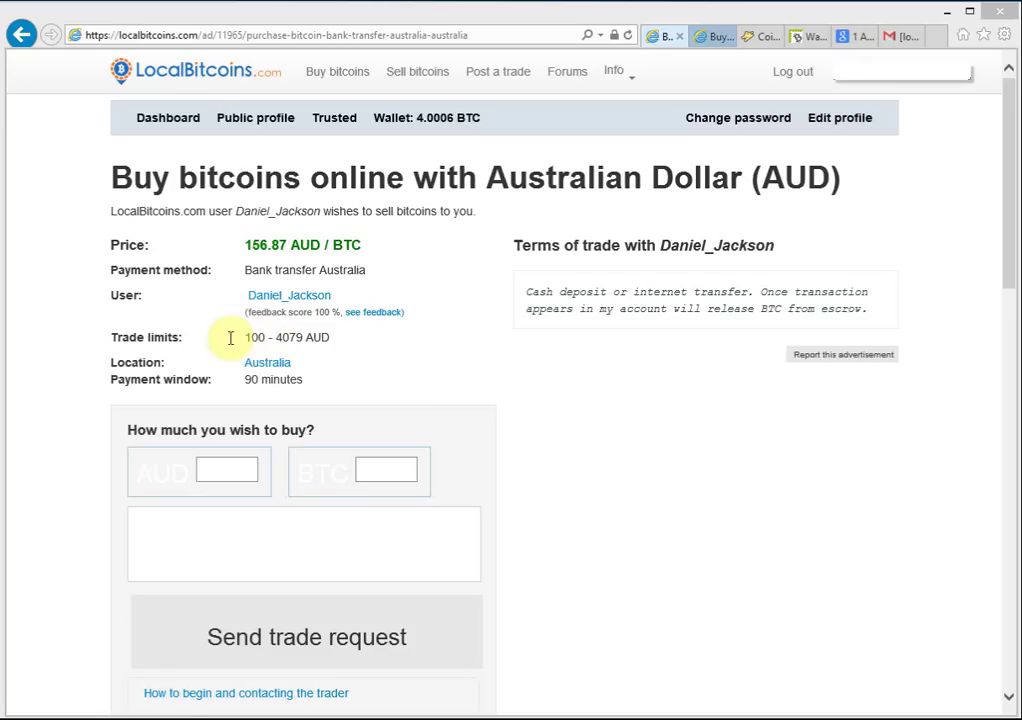
# Enter a purchase amount of 0.5 BTC and check its AUD equivalent against the offer's trade limits.
pyautogui.click(388, 466)
pyautogui.write('0.5')
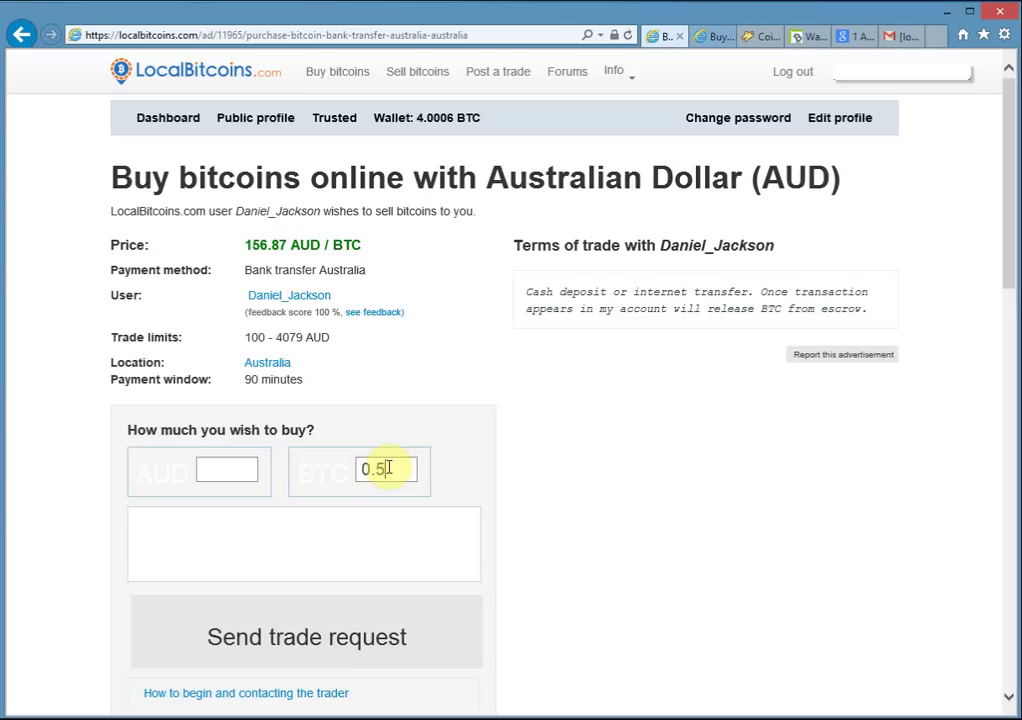
pyautogui.click(233, 470)
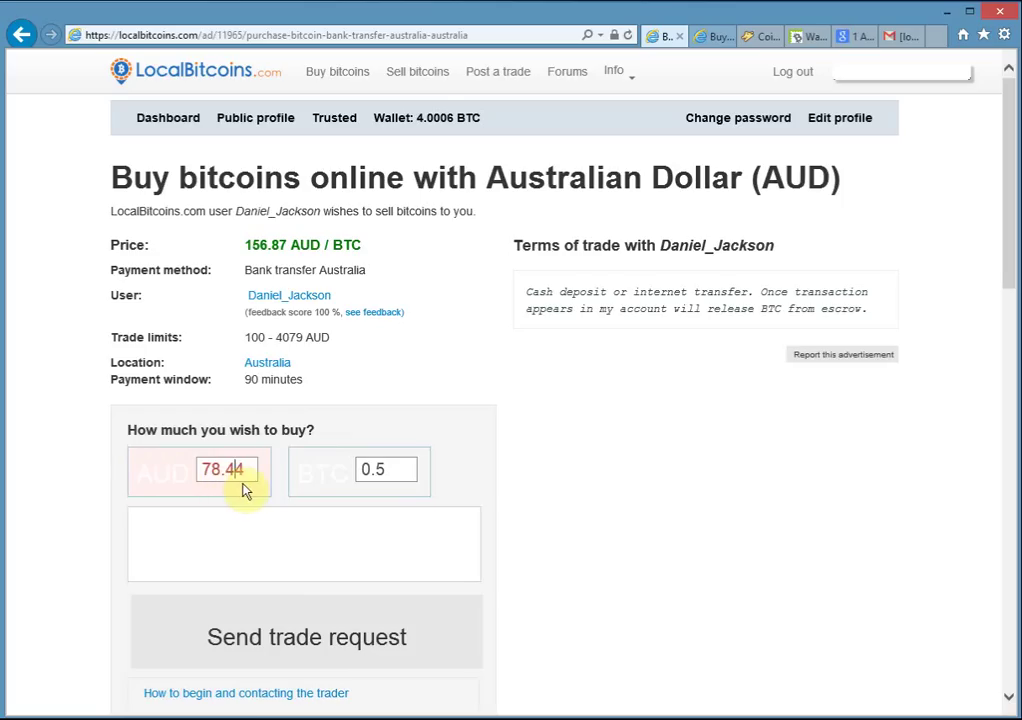
pyautogui.doubleClick(243, 337)
pyautogui.click(246, 337)
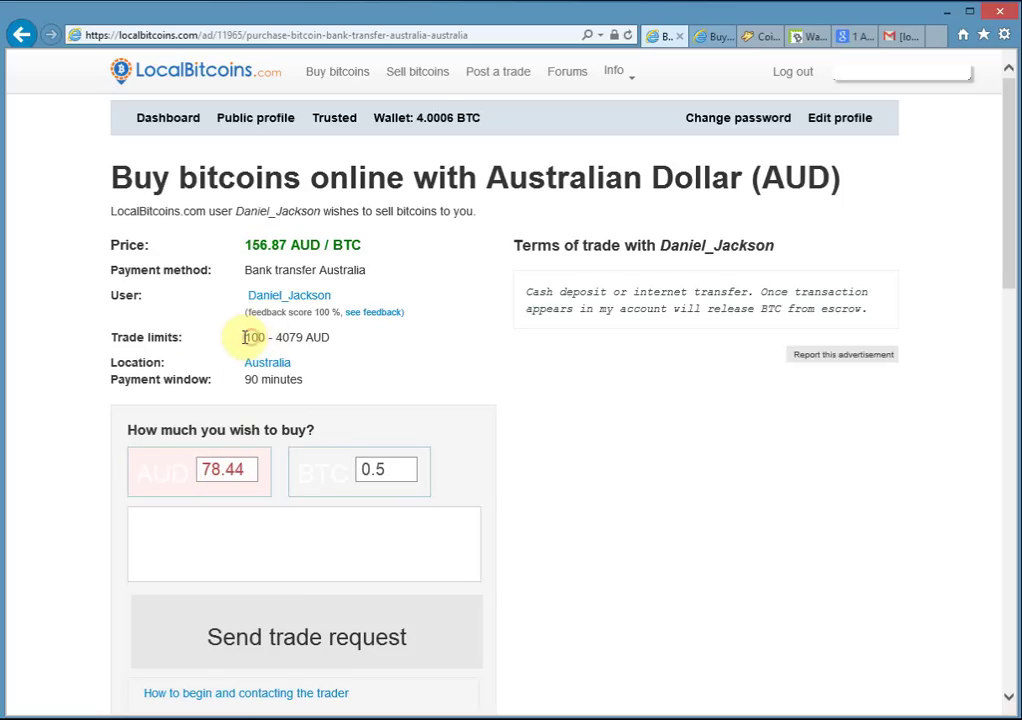
pyautogui.click(243, 337)
pyautogui.moveTo(243, 337); pyautogui.dragTo(254, 338)
pyautogui.click(254, 338)
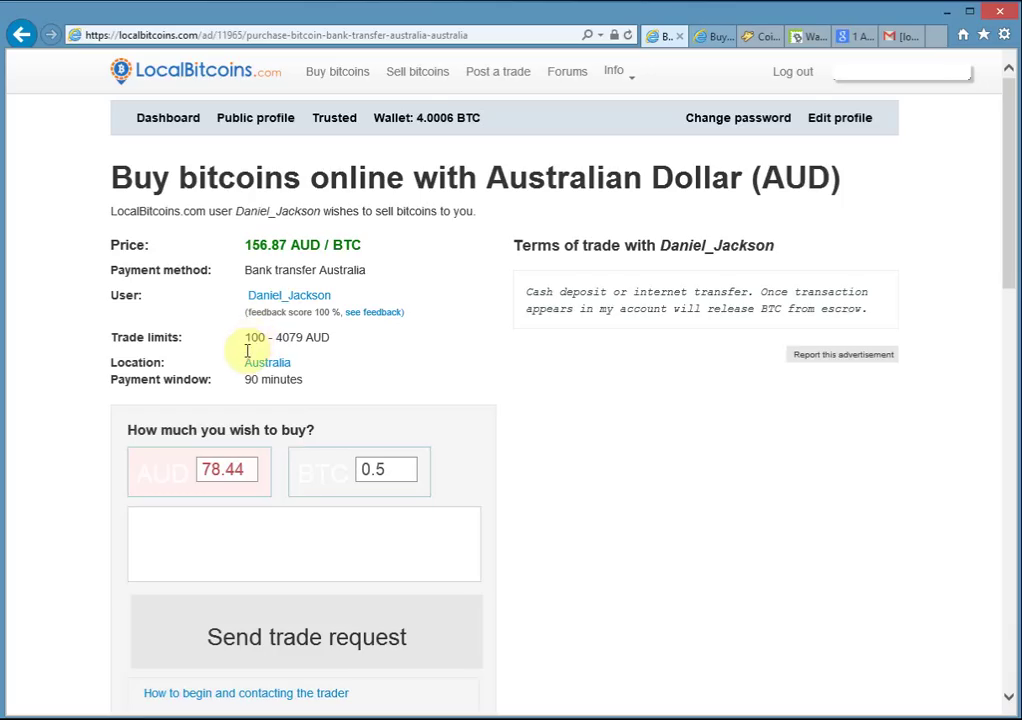
# Set the purchase amount to 0.8 BTC.
pyautogui.click(379, 471)
pyautogui.doubleClick(372, 470)
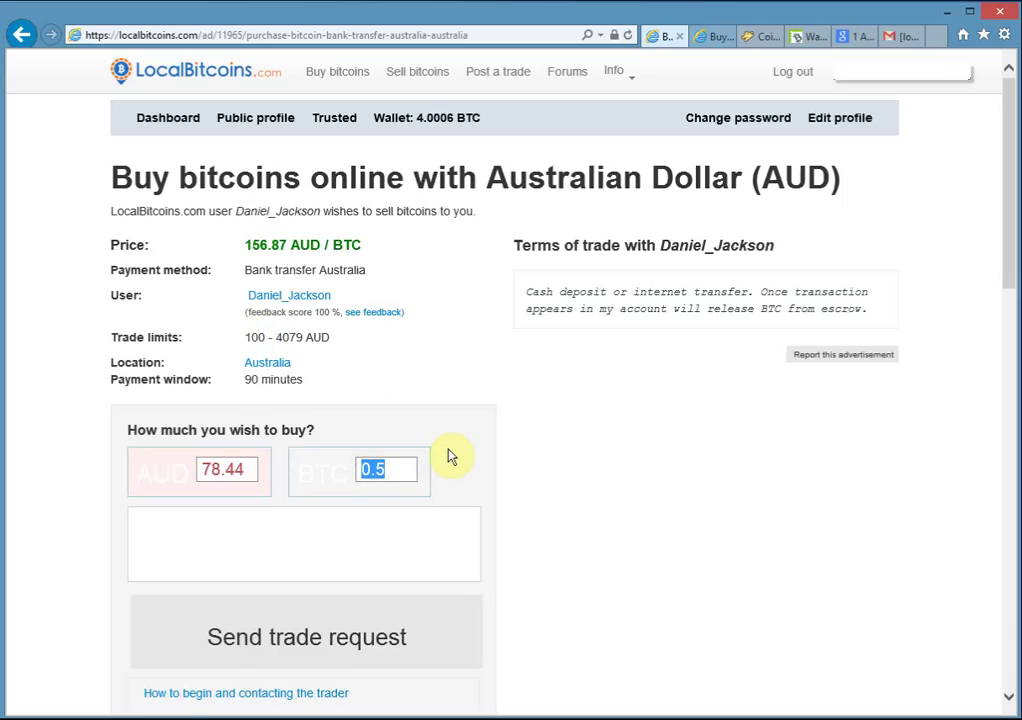
pyautogui.write('0.8')
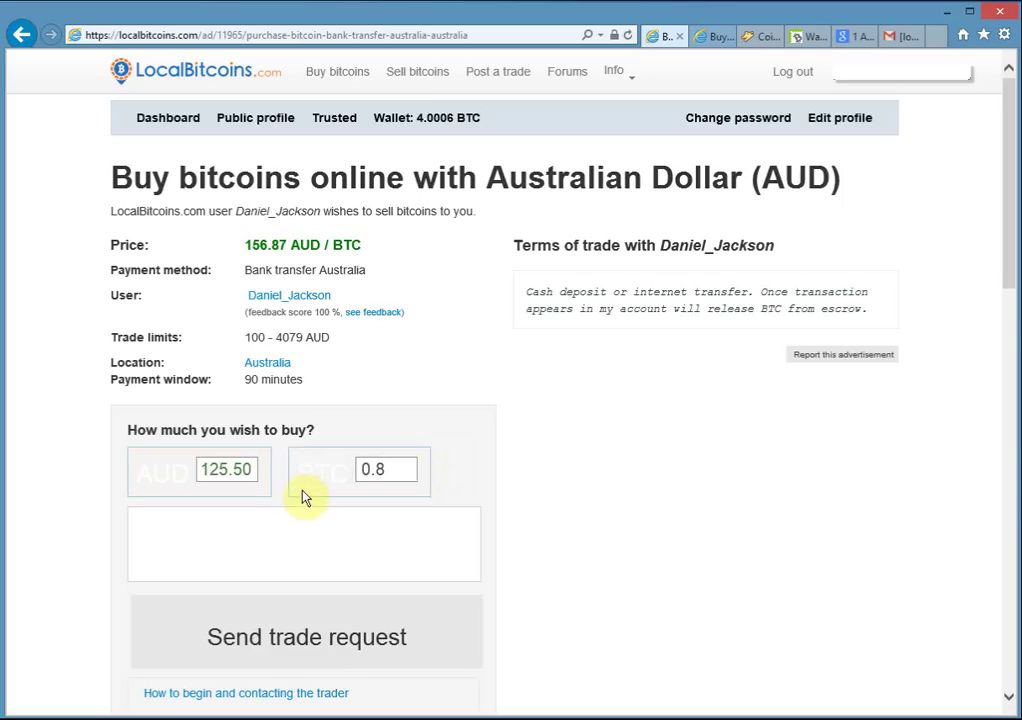
pyautogui.hotkey('shift', 'Tab')
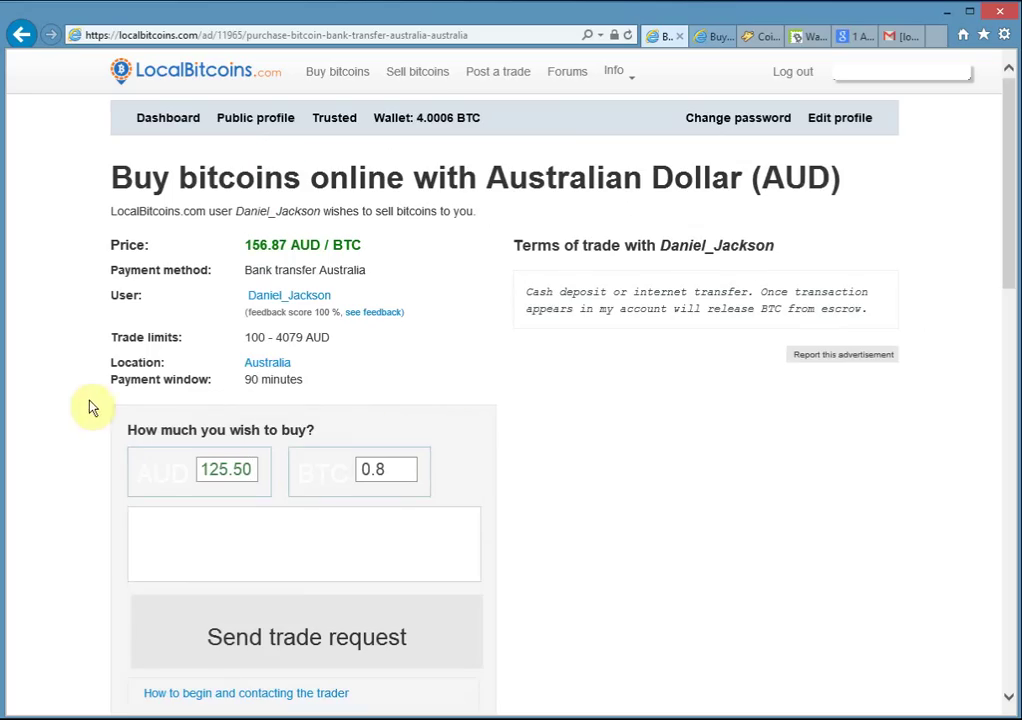
# Check the payment window allowed for this offer.
pyautogui.moveTo(246, 379); pyautogui.dragTo(292, 387)
pyautogui.click(303, 381)
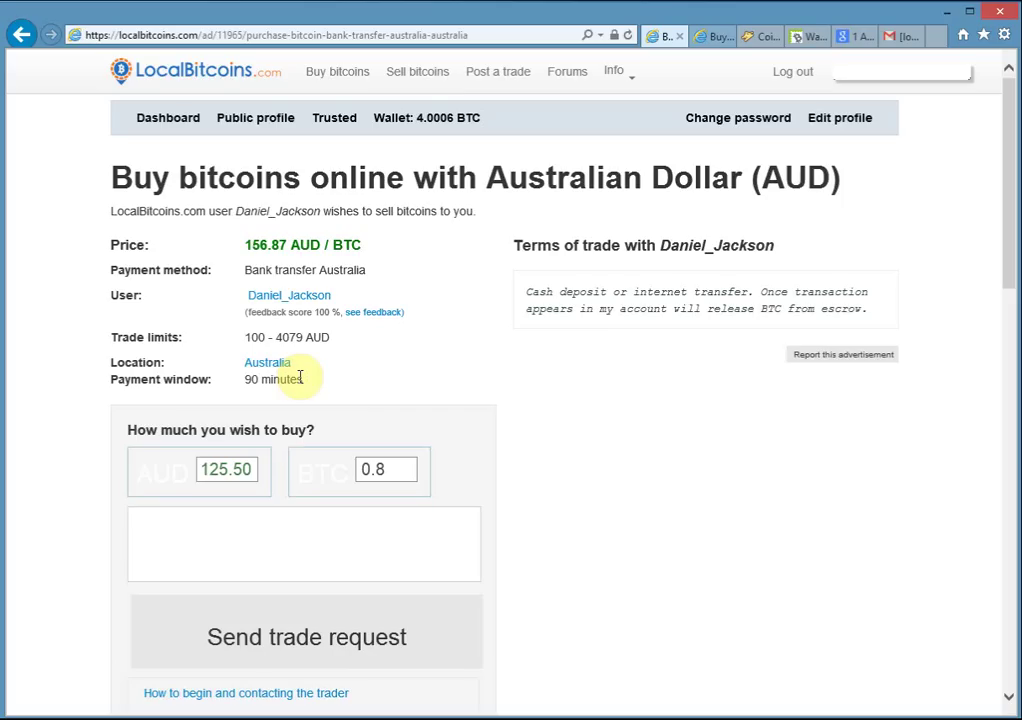
pyautogui.tripleClick(250, 380)
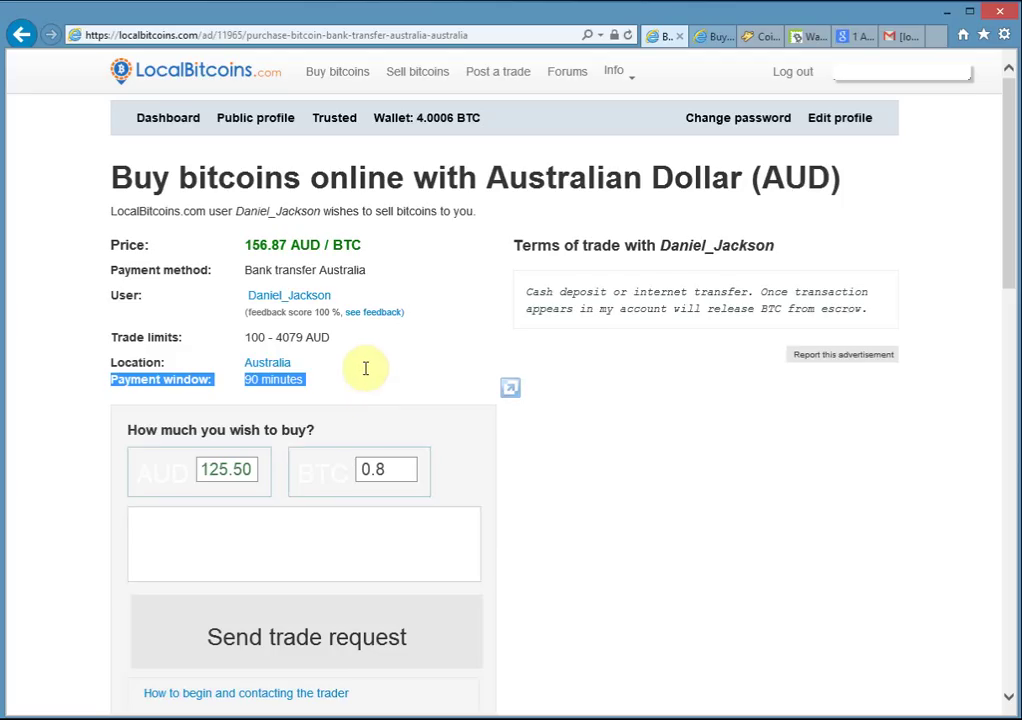
# Send the trade request to the seller for 0.8 BTC.
pyautogui.click(411, 472)
pyautogui.scroll(-1, 534, 480)
pyautogui.scroll(-1, 534, 480)
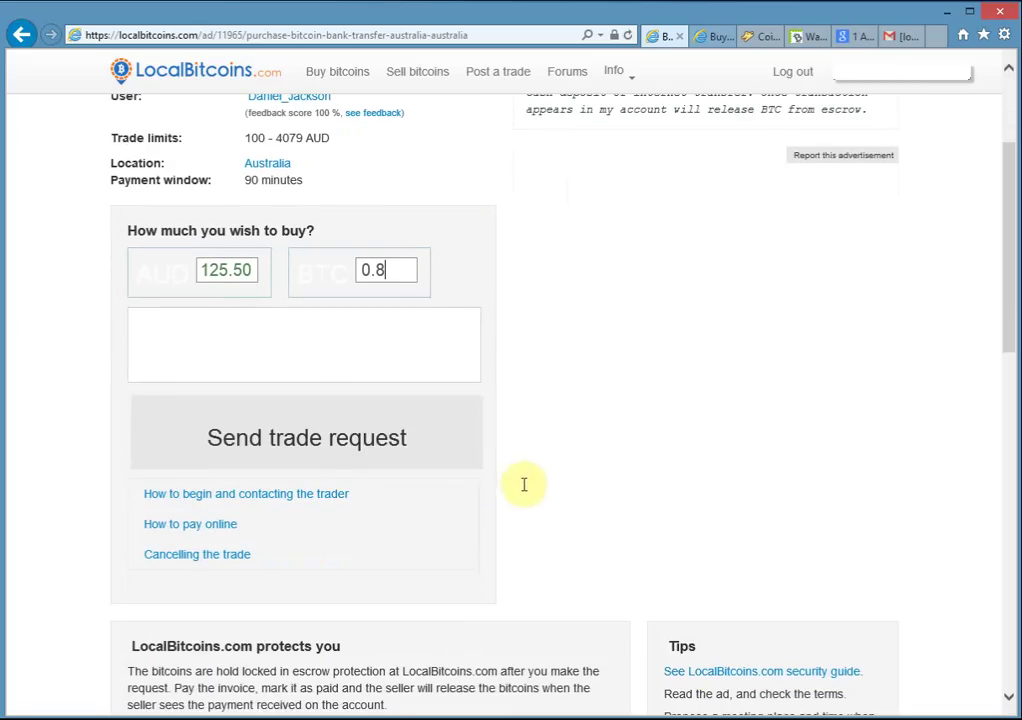
pyautogui.click(326, 446)
# Review the trade's BTC and AUD amounts, the seller's bank payment instructions and the required reference message.
pyautogui.scroll(-2, 449, 401)
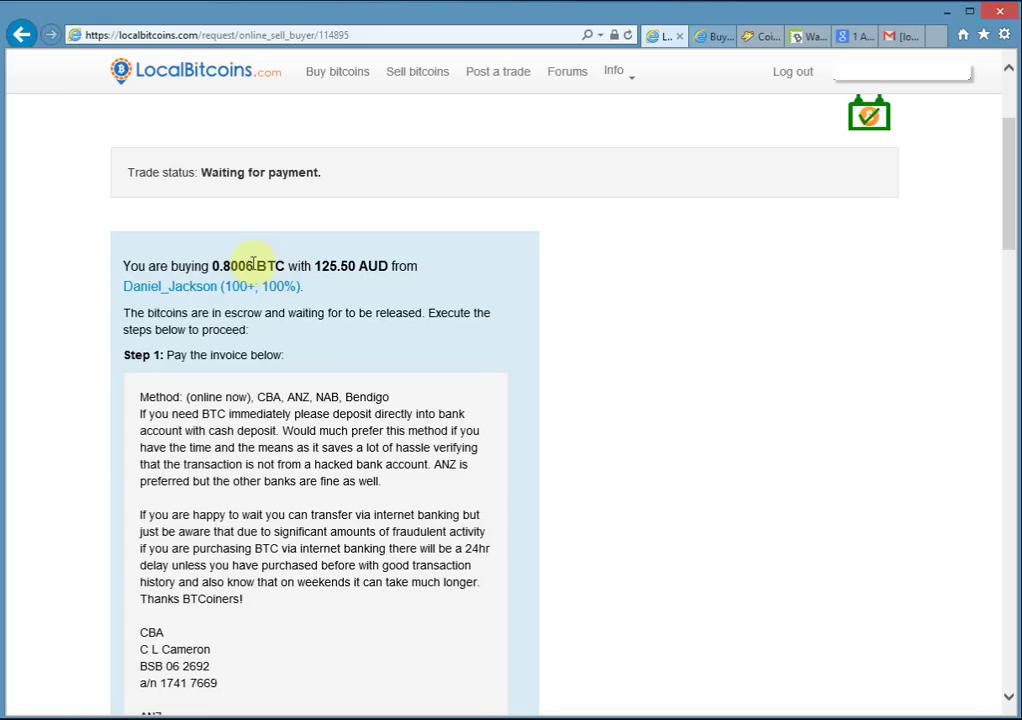
pyautogui.moveTo(246, 266); pyautogui.dragTo(253, 266)
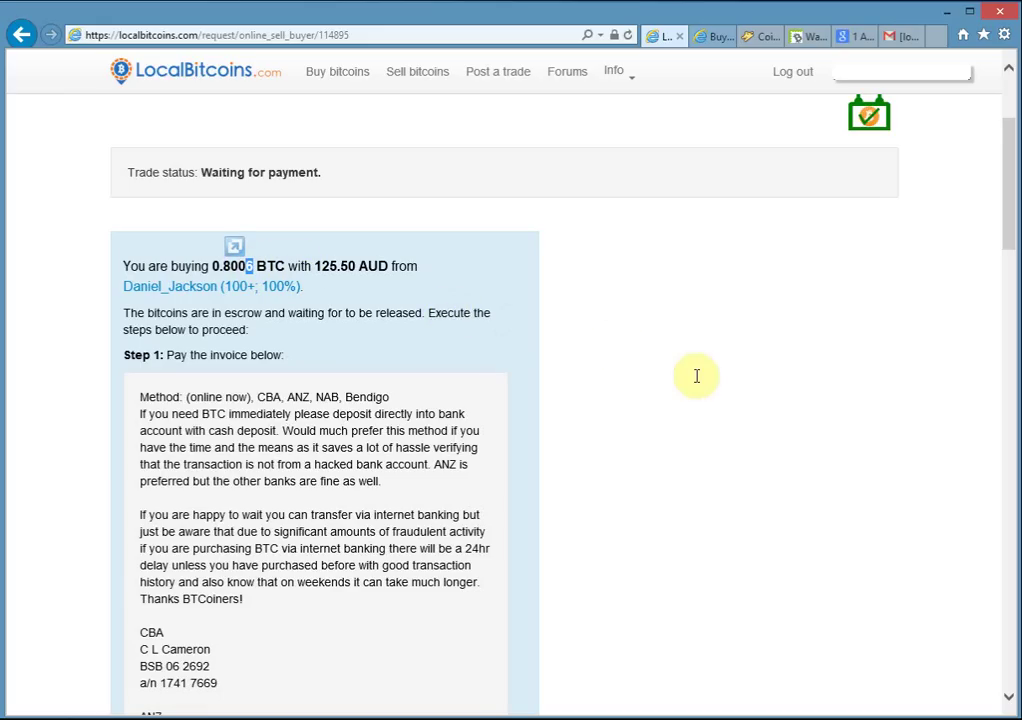
pyautogui.scroll(1, 577, 350)
pyautogui.scroll(-1, 577, 350)
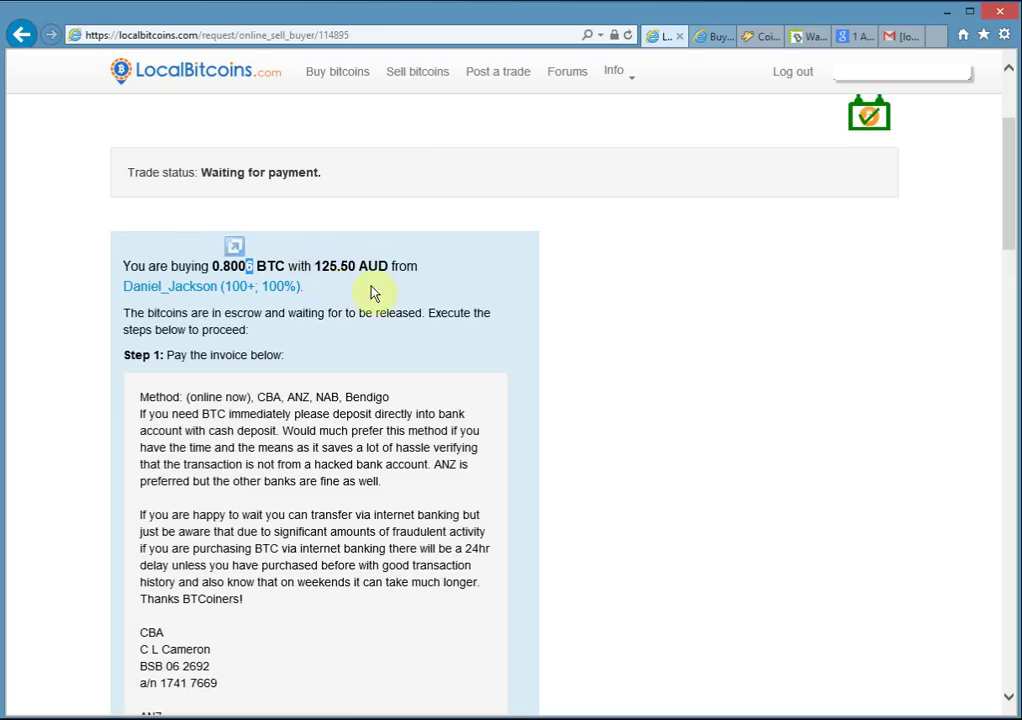
pyautogui.click(589, 342)
pyautogui.scroll(-2, 589, 342)
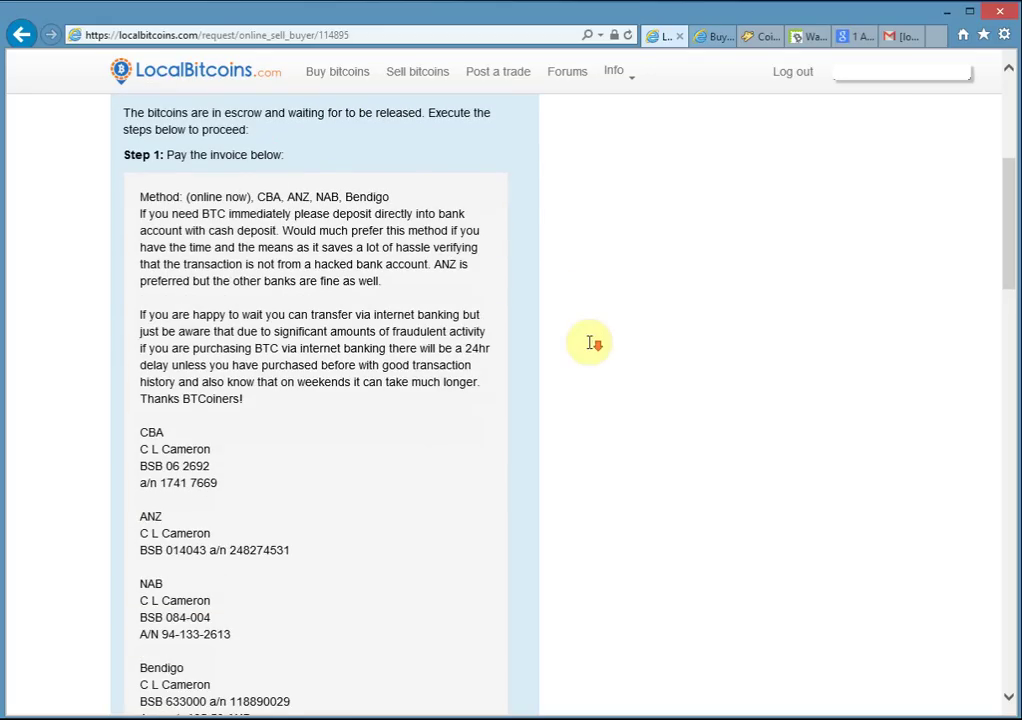
pyautogui.scroll(-2, 589, 342)
pyautogui.scroll(3, 589, 342)
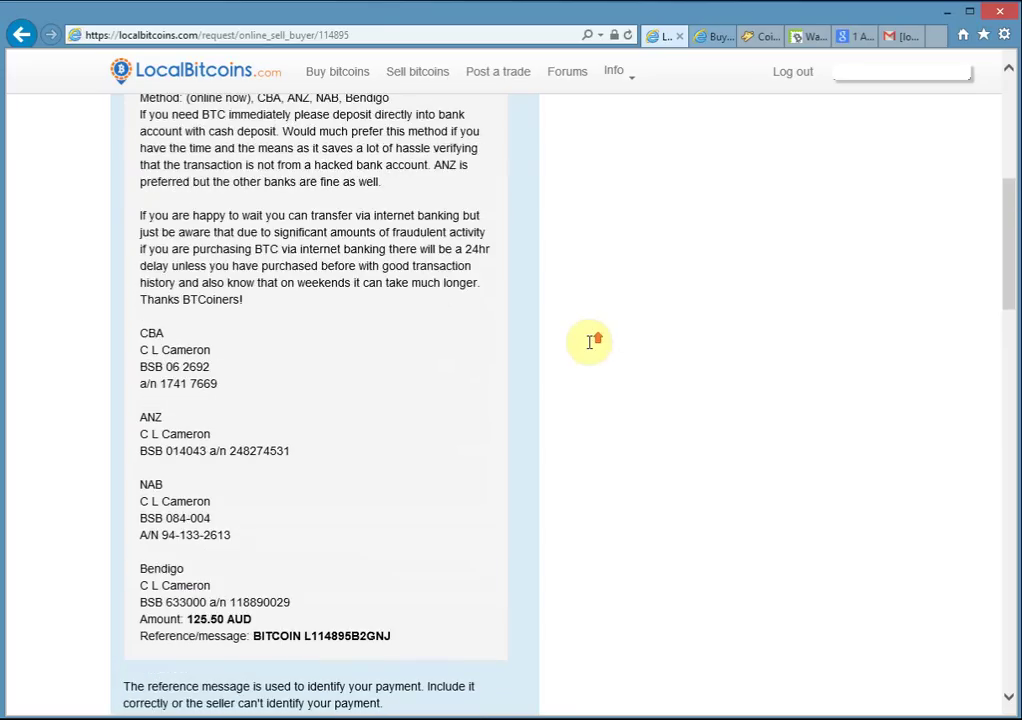
# Examine the seller's bank details, the required reference message and the instructions for marking the invoice as paid.
pyautogui.scroll(-3, 589, 342)
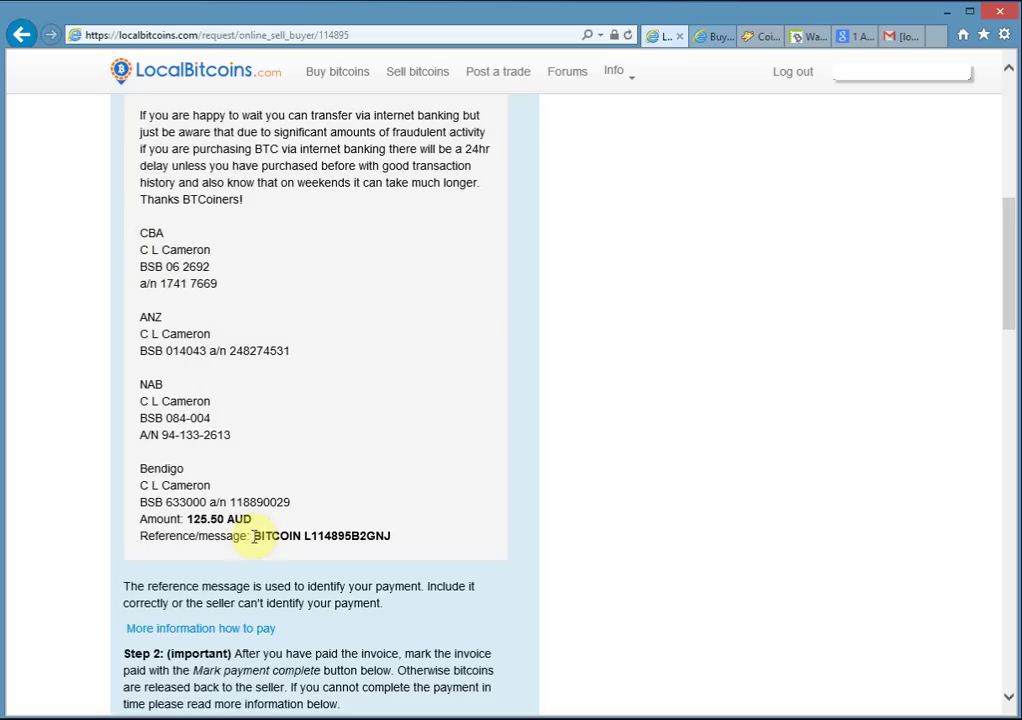
pyautogui.moveTo(254, 536); pyautogui.dragTo(390, 536)
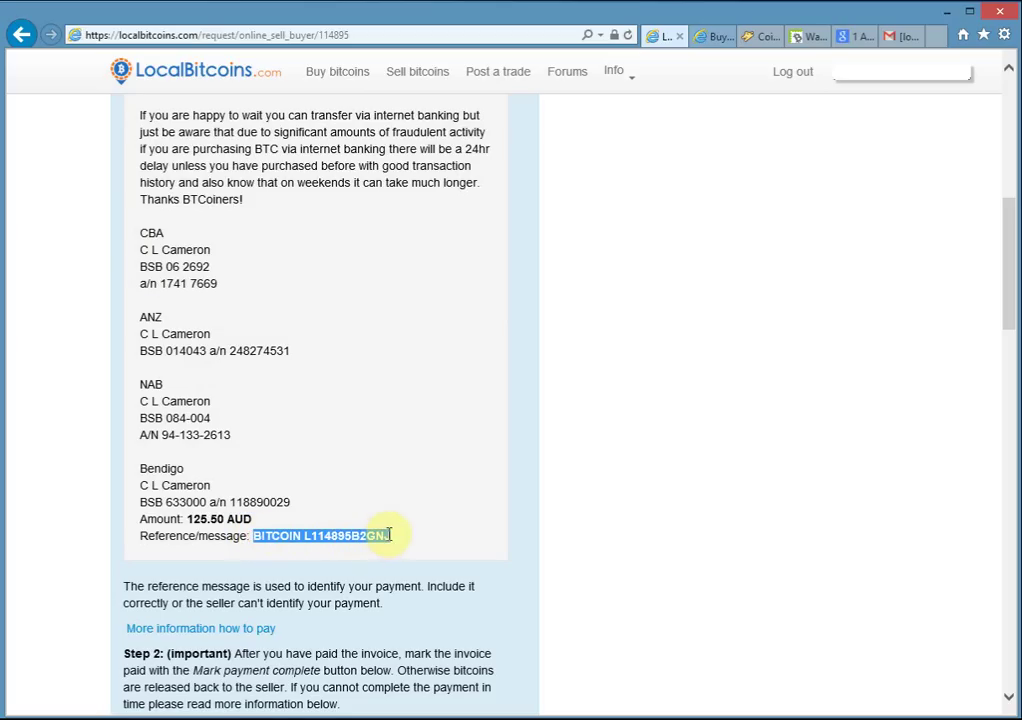
pyautogui.click(417, 543)
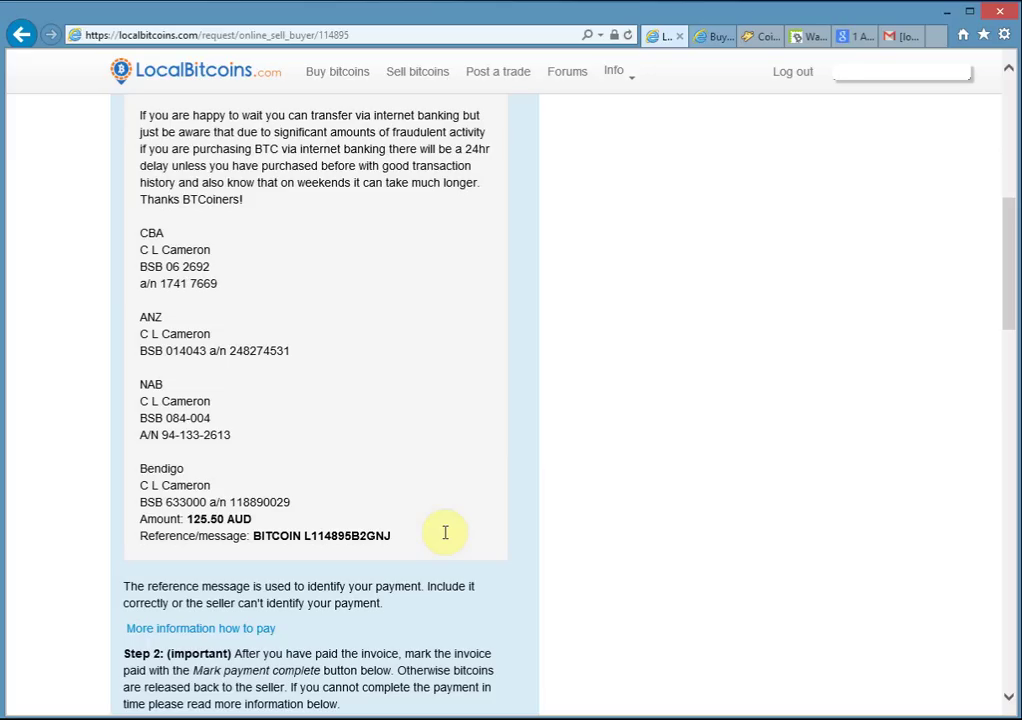
pyautogui.scroll(3, 355, 425)
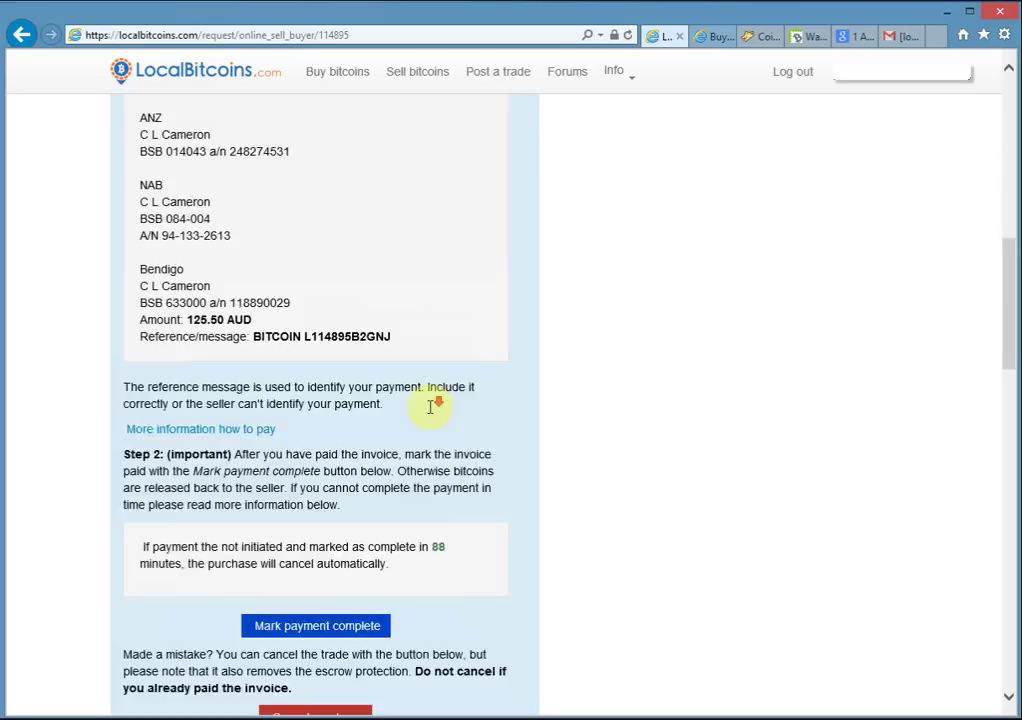
pyautogui.scroll(-3, 432, 428)
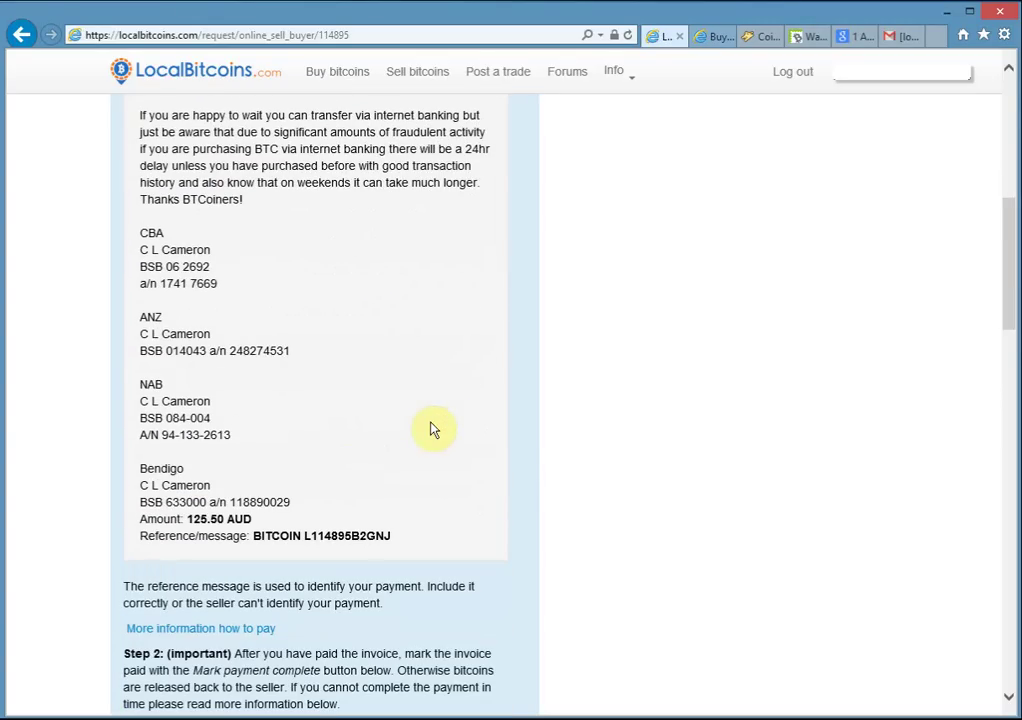
pyautogui.scroll(-3, 258, 372)
pyautogui.scroll(3, 256, 375)
pyautogui.scroll(3, 257, 372)
pyautogui.scroll(3, 256, 370)
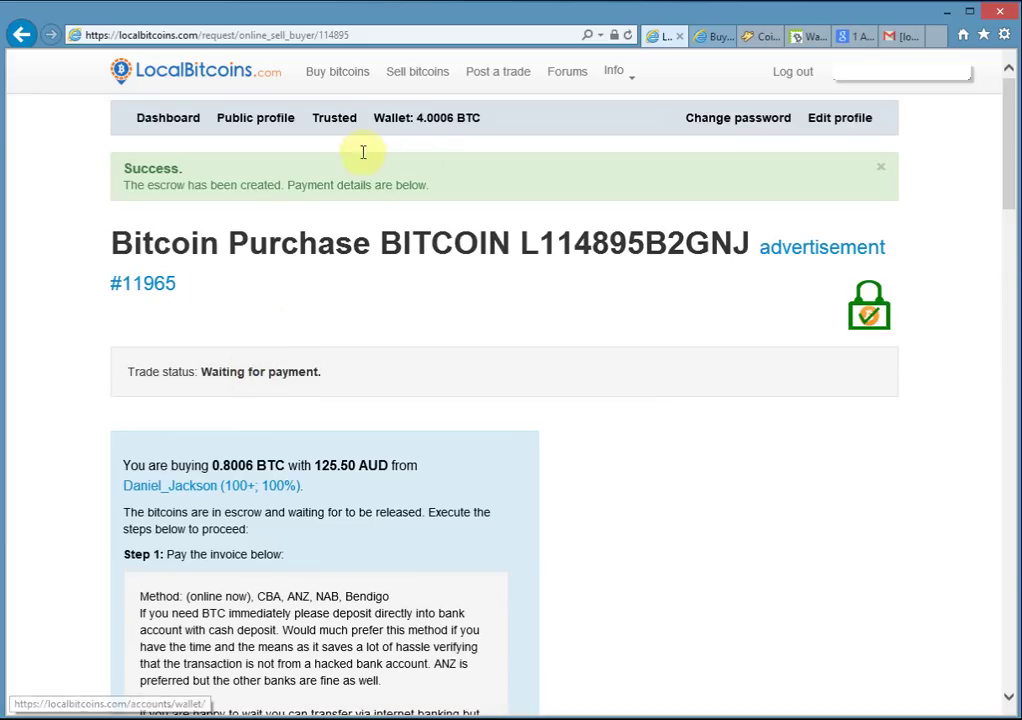
# Examine the payment deadline, the options for completing or cancelling the purchase, and the trade status.
pyautogui.scroll(-9, 305, 432)
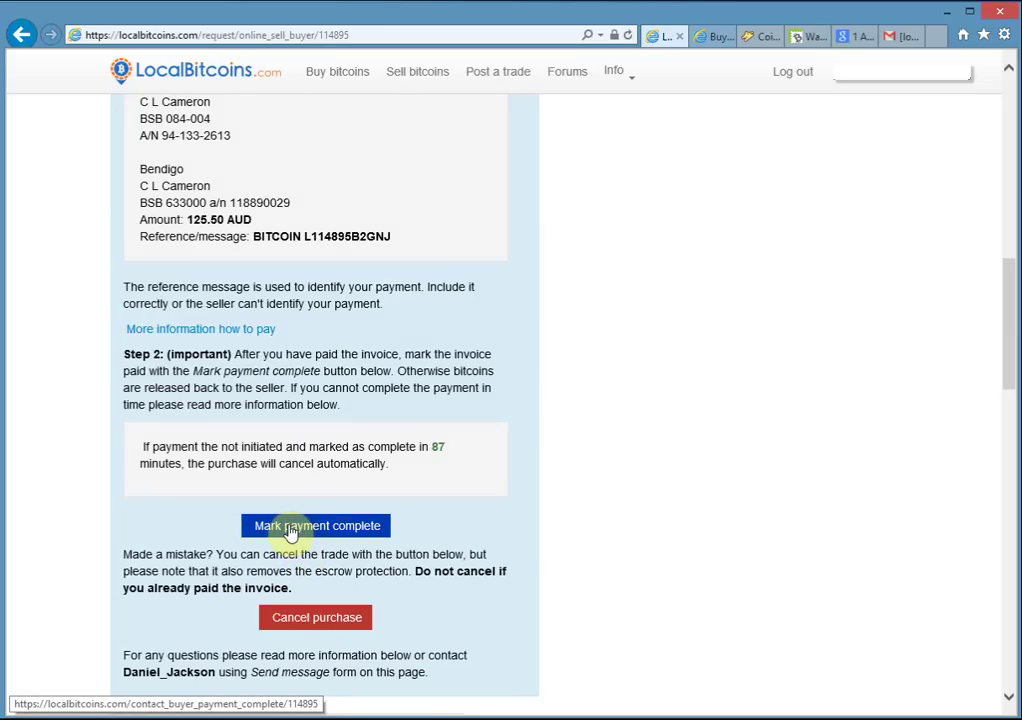
pyautogui.scroll(6, 525, 481)
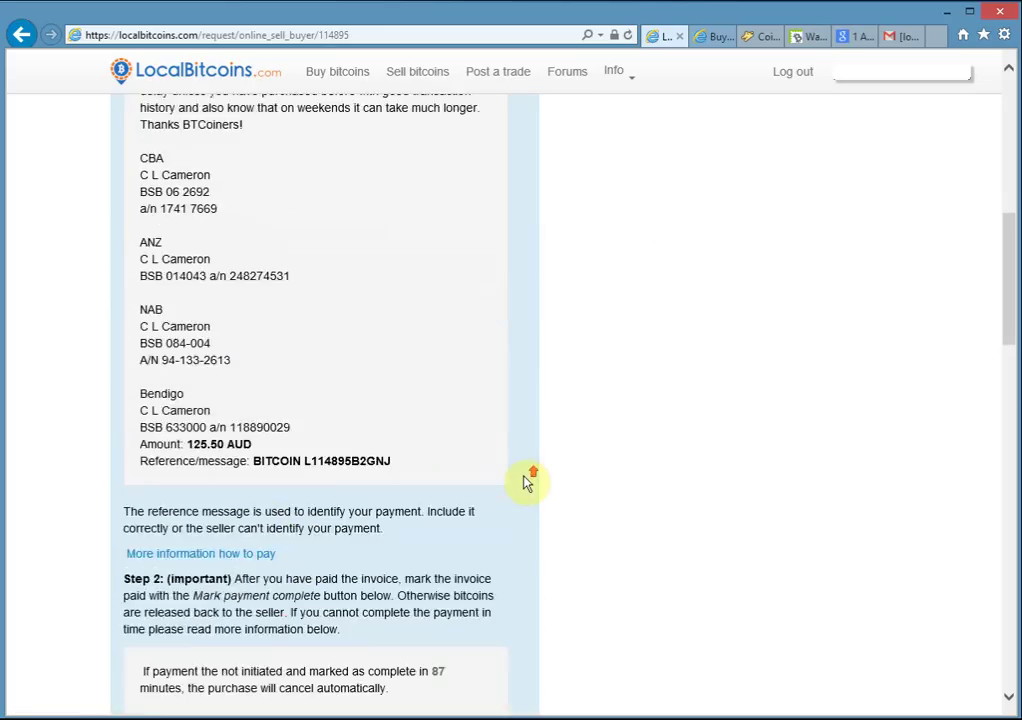
pyautogui.scroll(3, 500, 460)
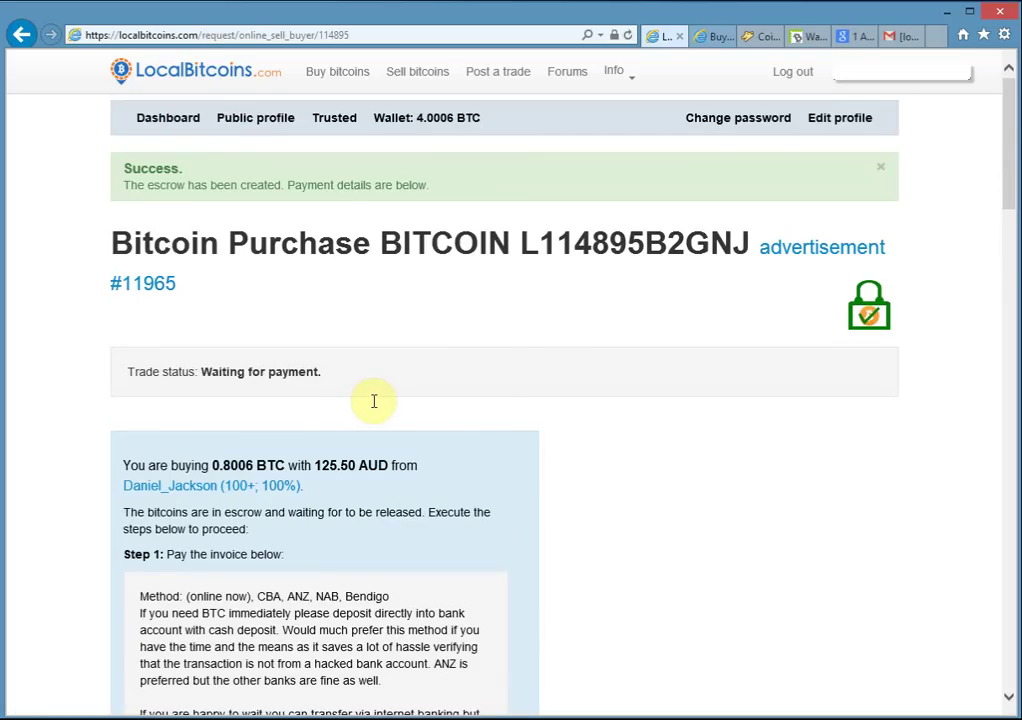
pyautogui.scroll(-1, 698, 424)
pyautogui.middleClick(698, 424)
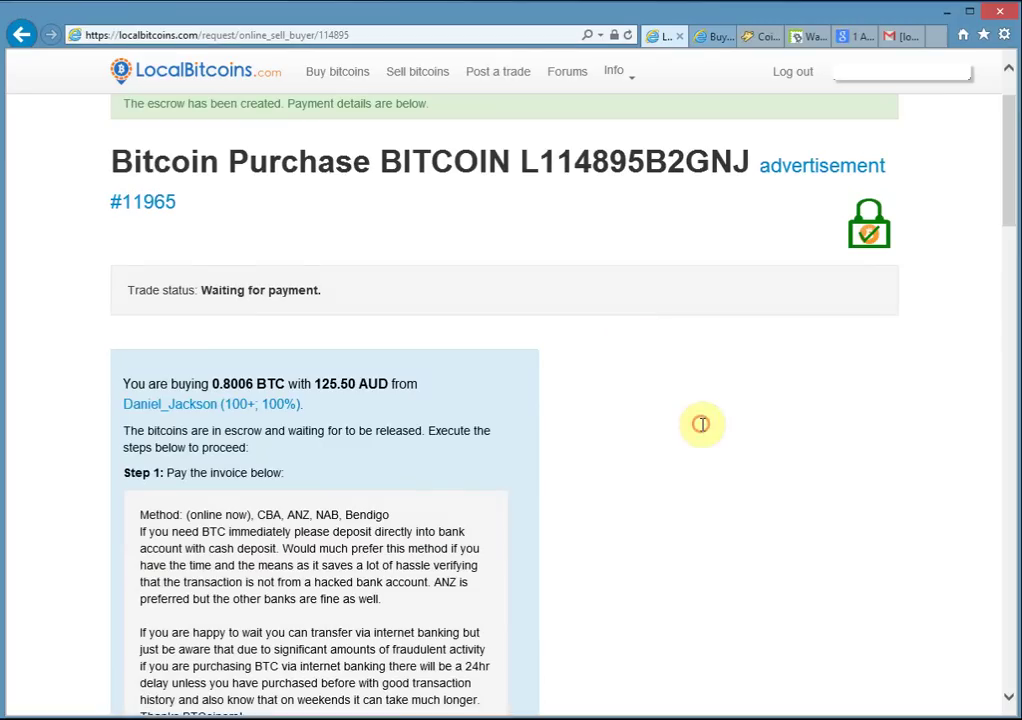
pyautogui.click(467, 426)
# Examine the trader rating options and the optional message in the seller's feedback form.
pyautogui.scroll(7, 632, 405)
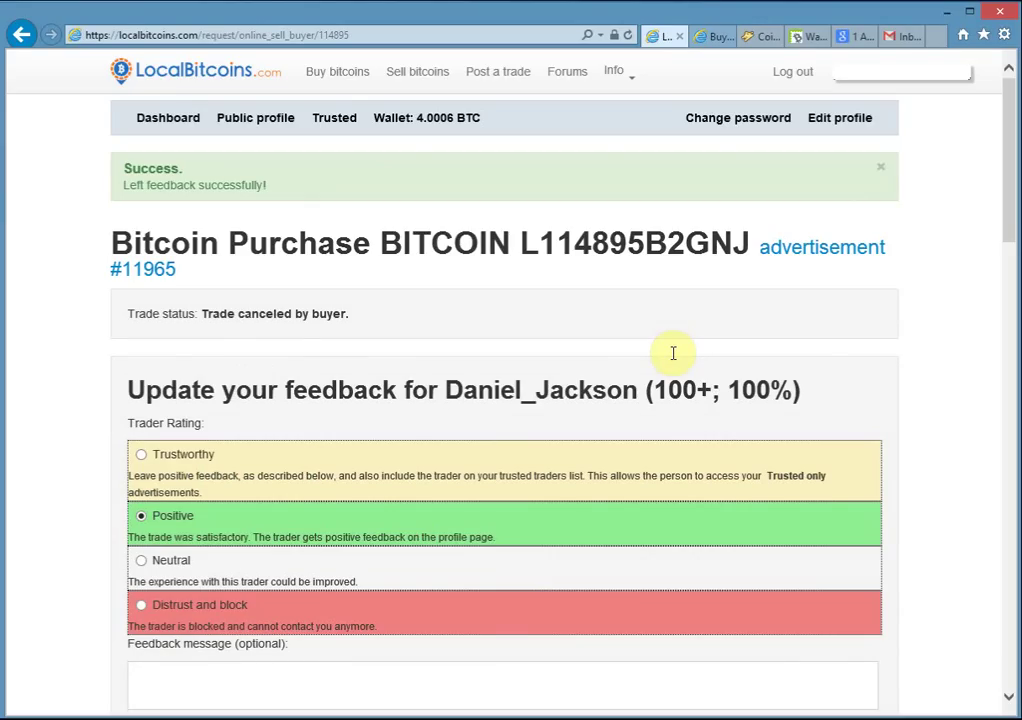
pyautogui.scroll(-2, 511, 456)
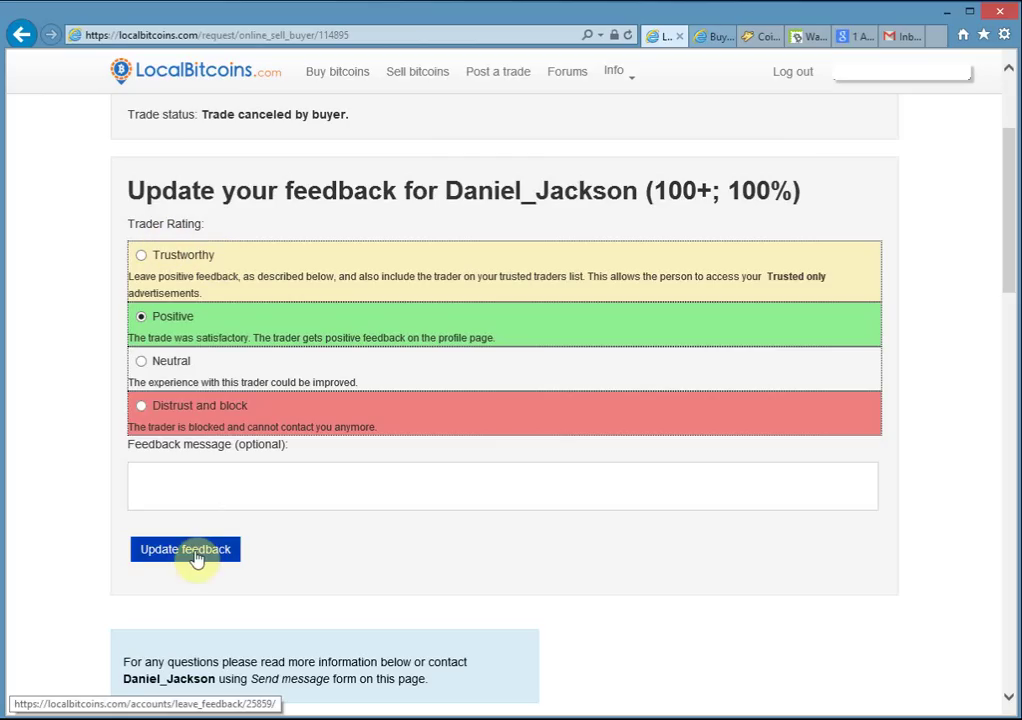
# Go to the LocalBitcoins wallet by way of the bitcoin buying listings.
pyautogui.click(340, 74)
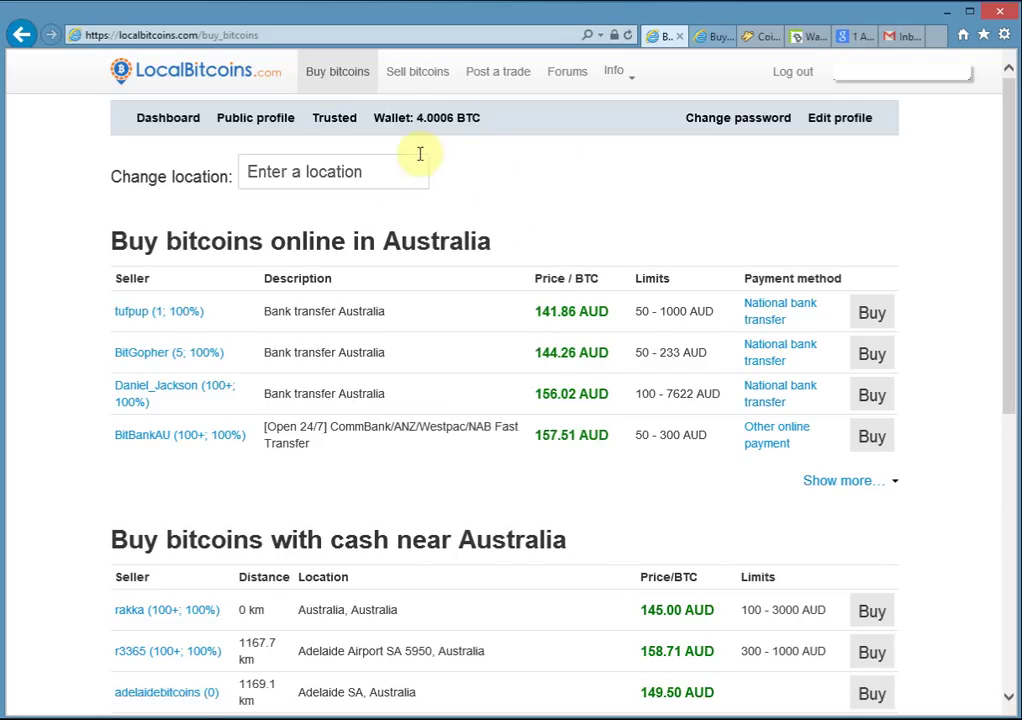
pyautogui.click(414, 119)
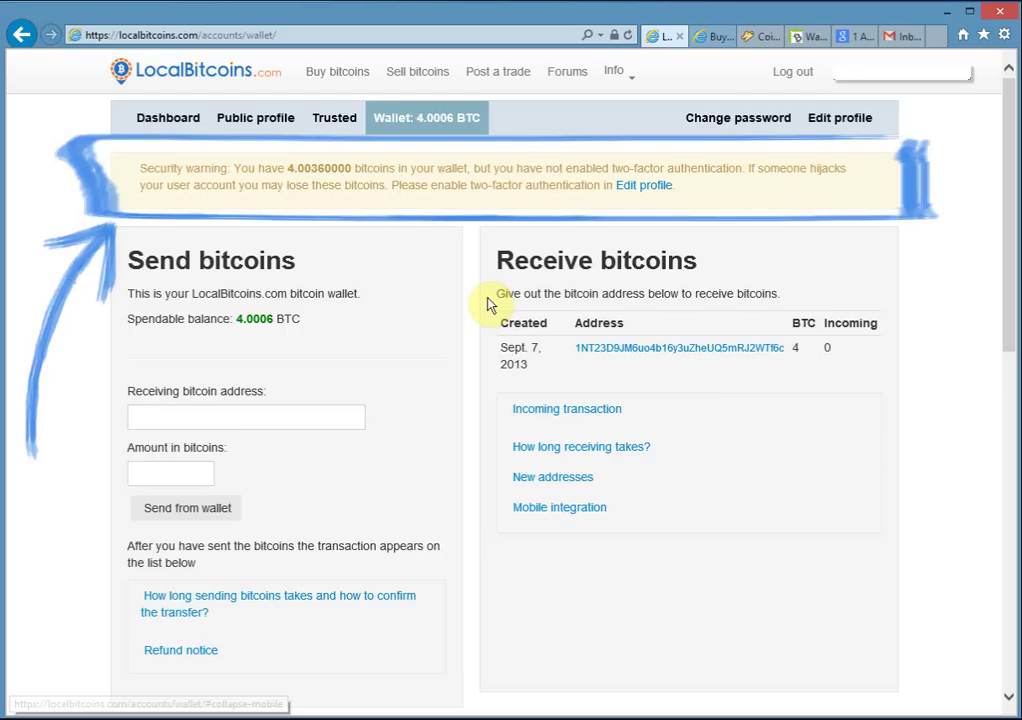
pyautogui.scroll(-1, 745, 301)
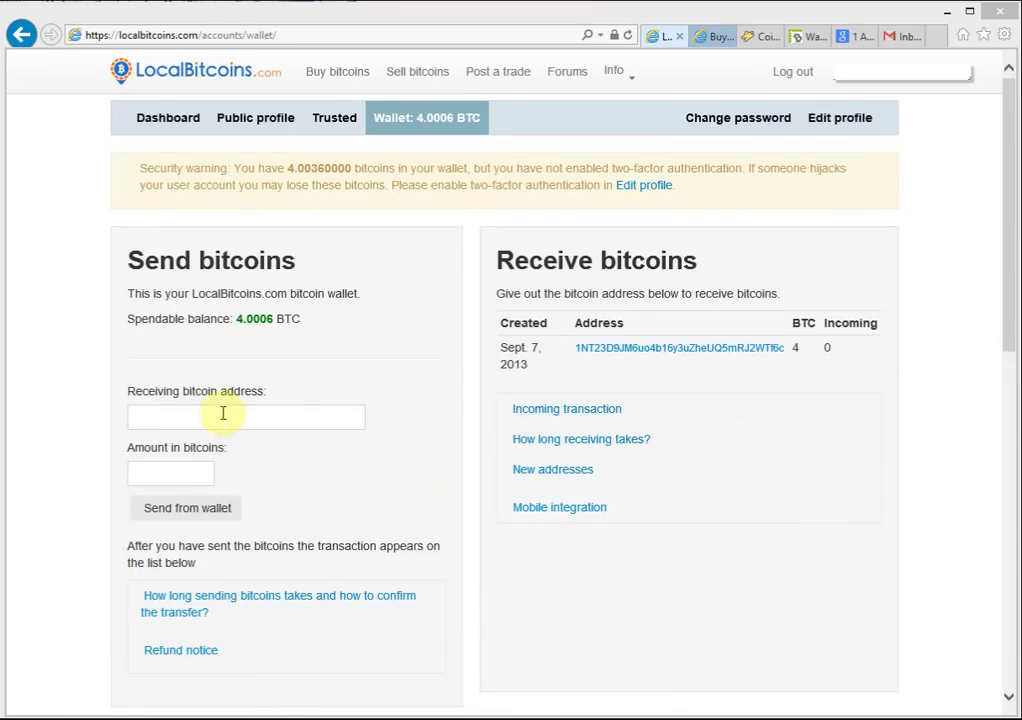
# Paste the receiving bitcoin address into the send form and set the amount to 0.2 BTC.
pyautogui.click(168, 418)
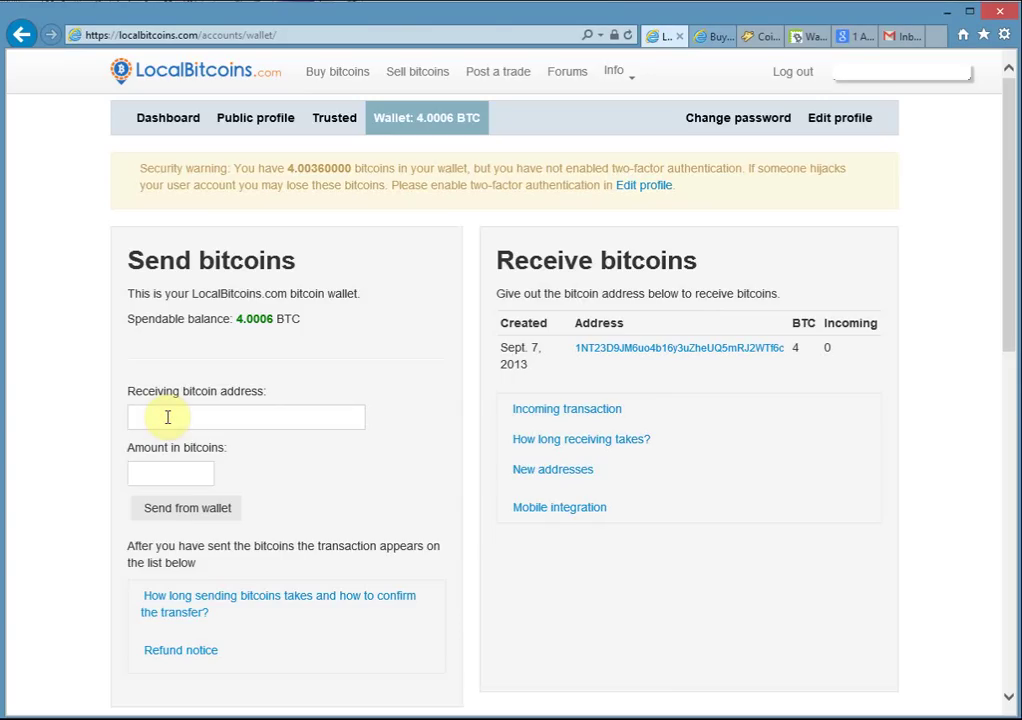
pyautogui.rightClick(167, 418)
pyautogui.click(212, 492)
pyautogui.click(180, 475)
pyautogui.write('0')
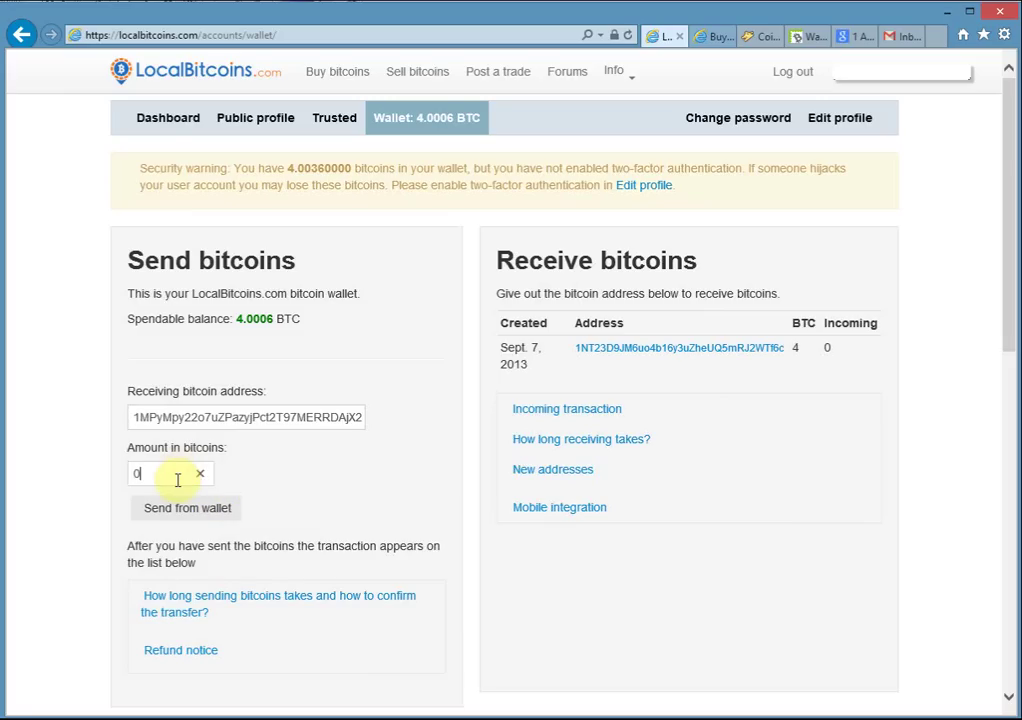
pyautogui.write('.2')
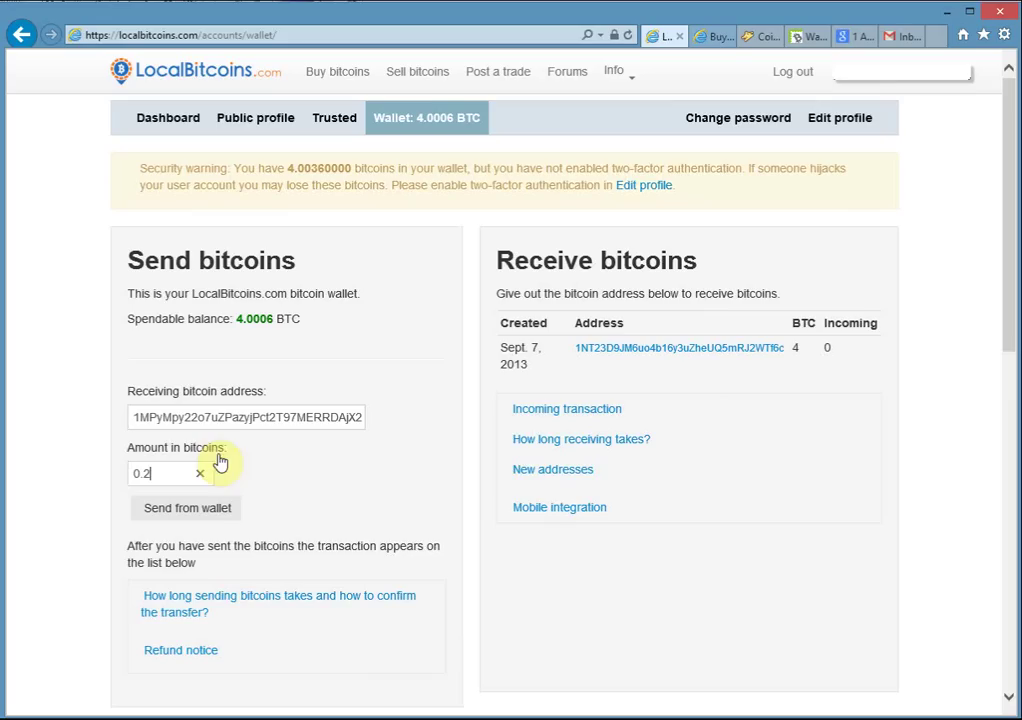
# Bring up the Bitcoin desktop wallet beside the browser and send the entered amount from the LocalBitcoins wallet.
pyautogui.hotkey('alt', 'Tab')
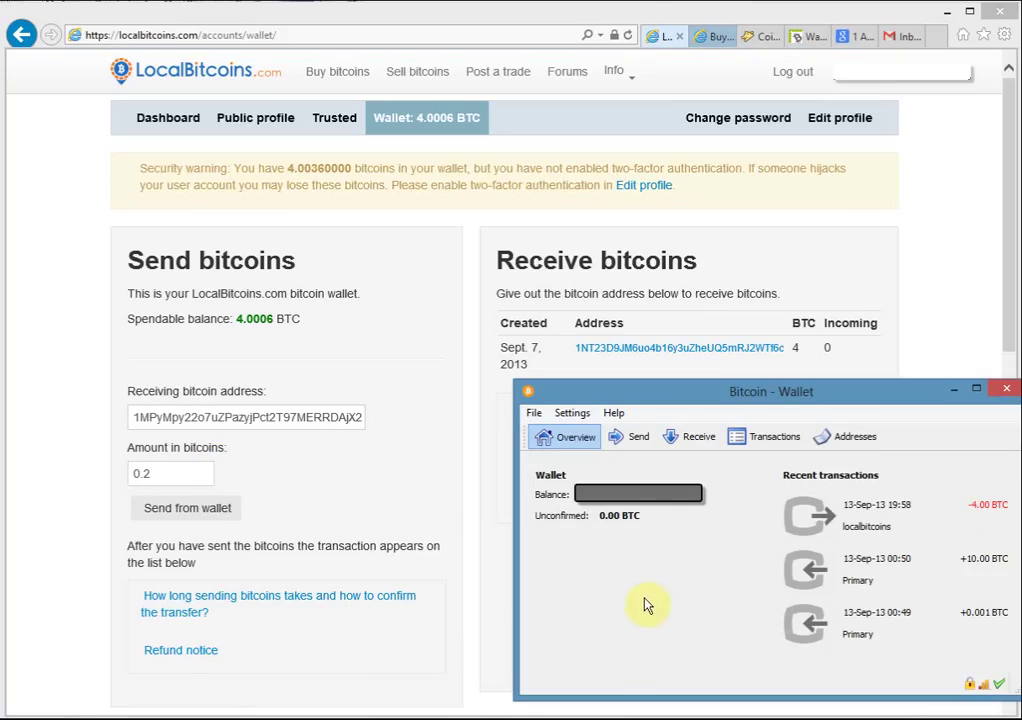
pyautogui.click(178, 518)
pyautogui.click(1013, 558)
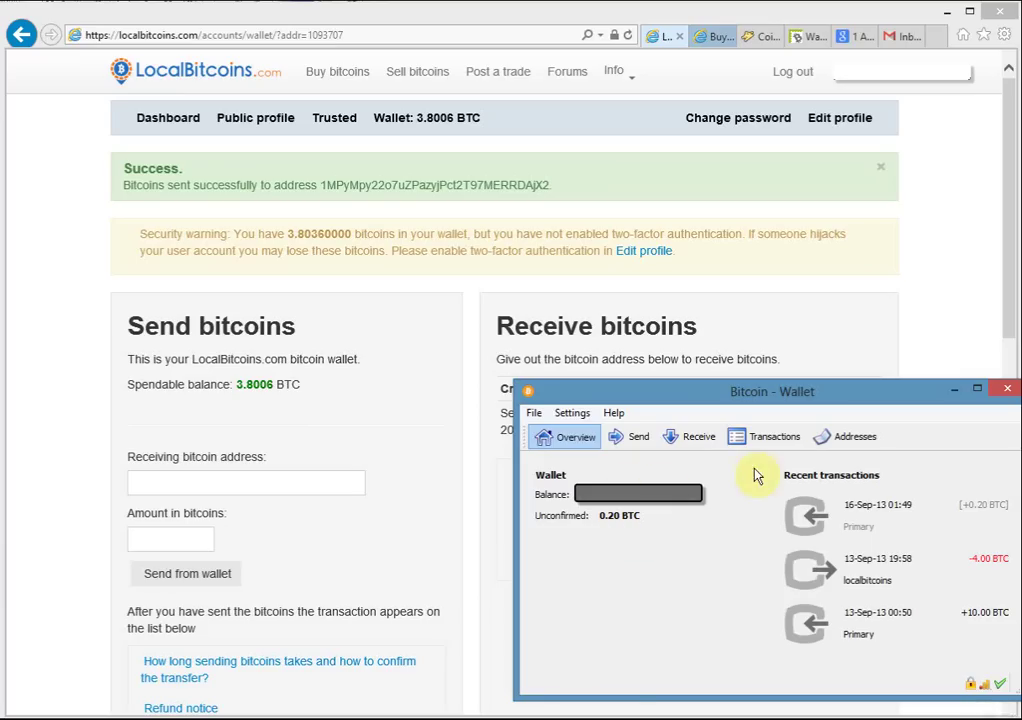
# Check the incoming transaction's confirmation status and the balance overview in the Bitcoin desktop wallet, and return to LocalBitcoins.
pyautogui.click(781, 442)
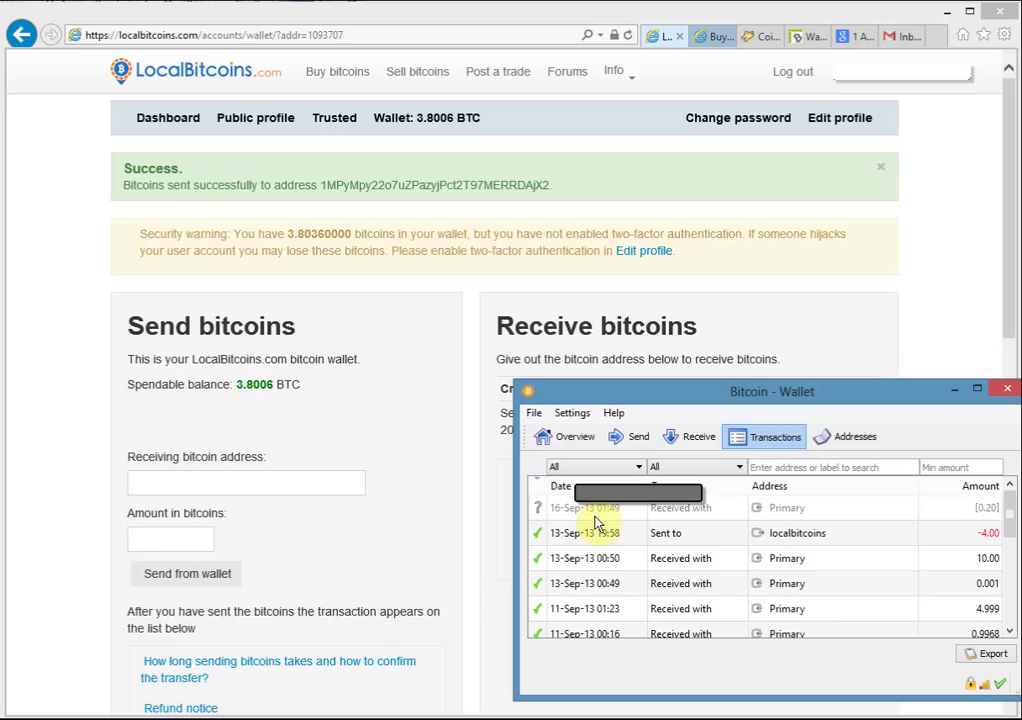
pyautogui.moveTo(541, 513)
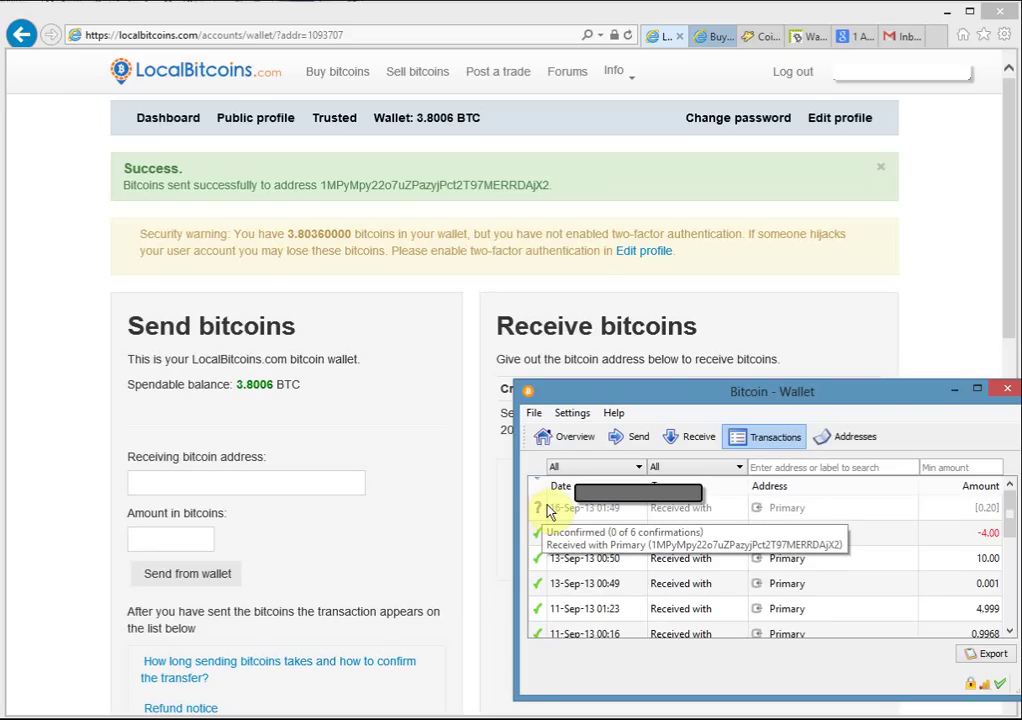
pyautogui.click(575, 438)
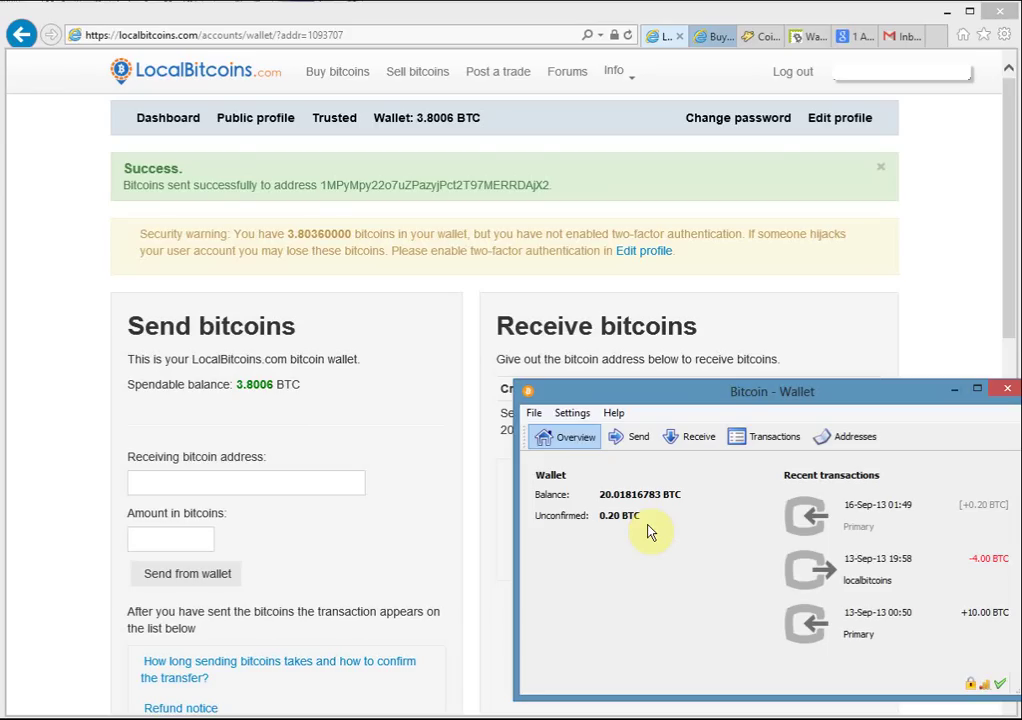
pyautogui.hotkey('alt', 'Tab')
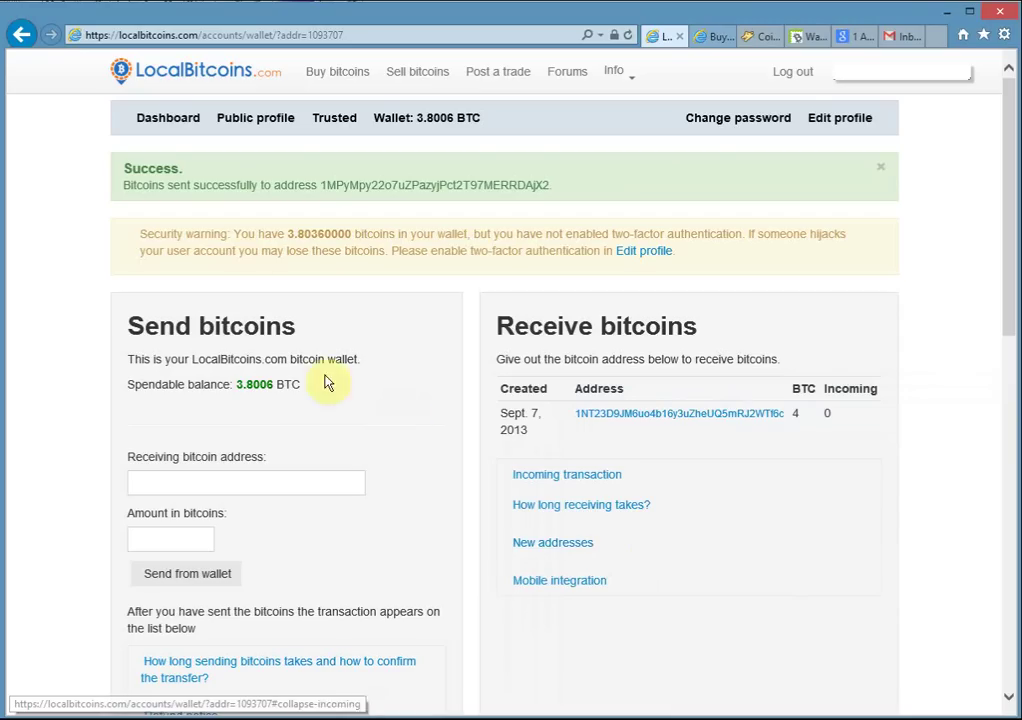